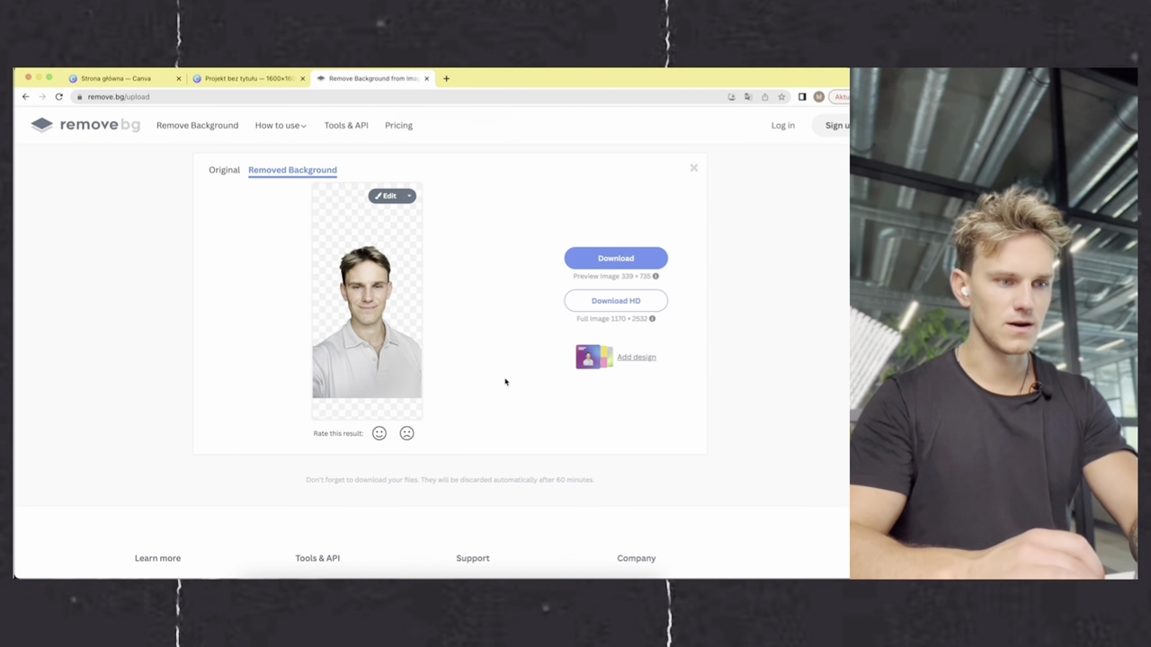
Download the background-free portrait in HD, switch to Canva and place the uploaded cut-out portrait on the blank page.
{"action": "left_click", "coordinate": [609, 312]}
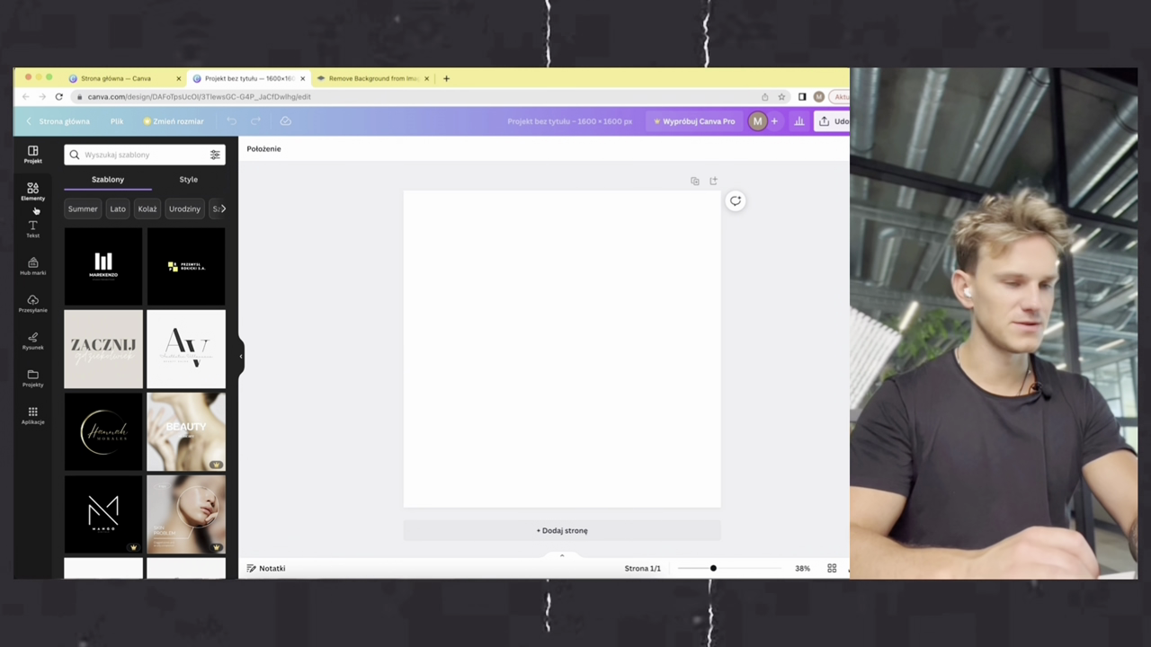
{"action": "left_click", "coordinate": [32, 303]}
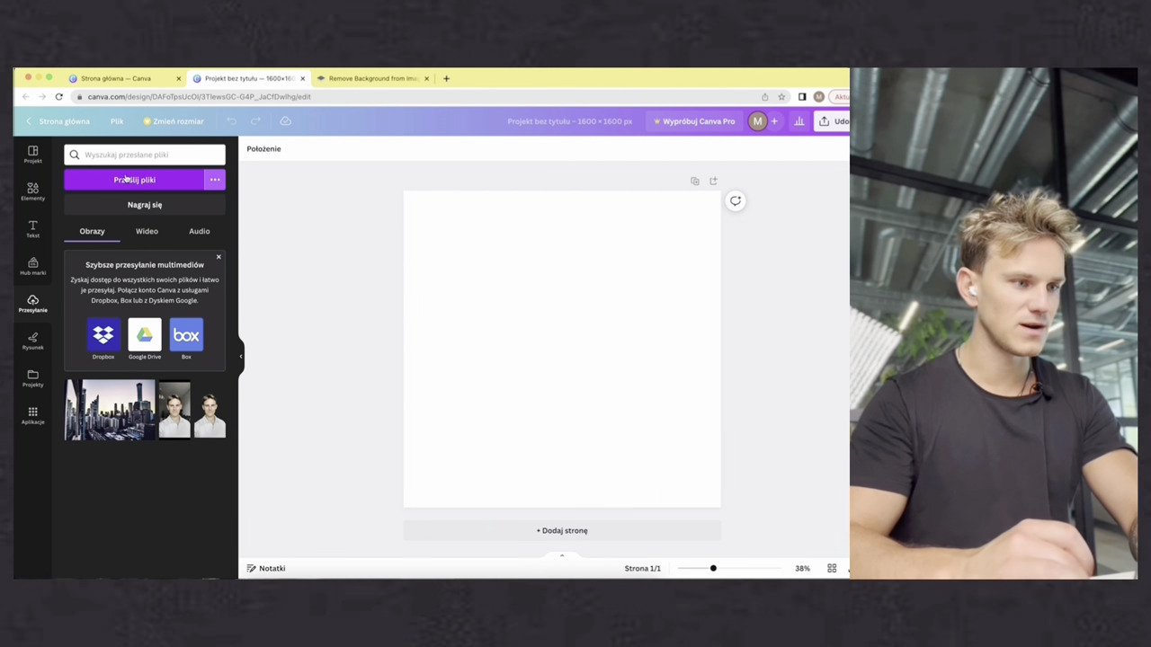
{"action": "left_click", "coordinate": [149, 183]}
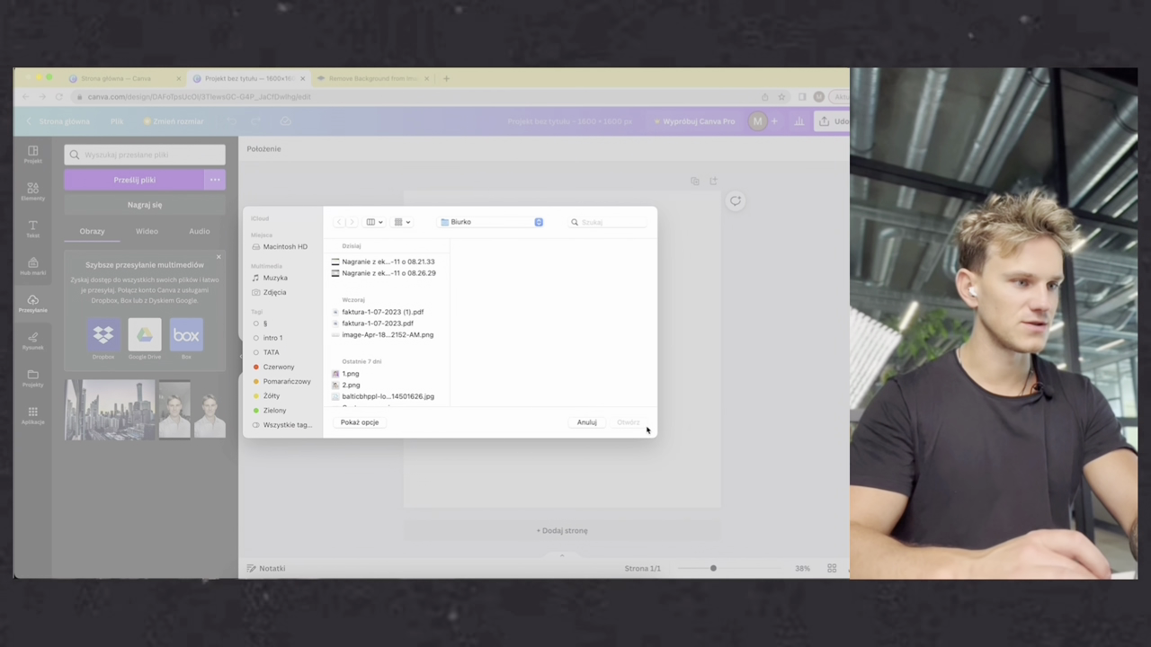
{"action": "left_click", "coordinate": [583, 421]}
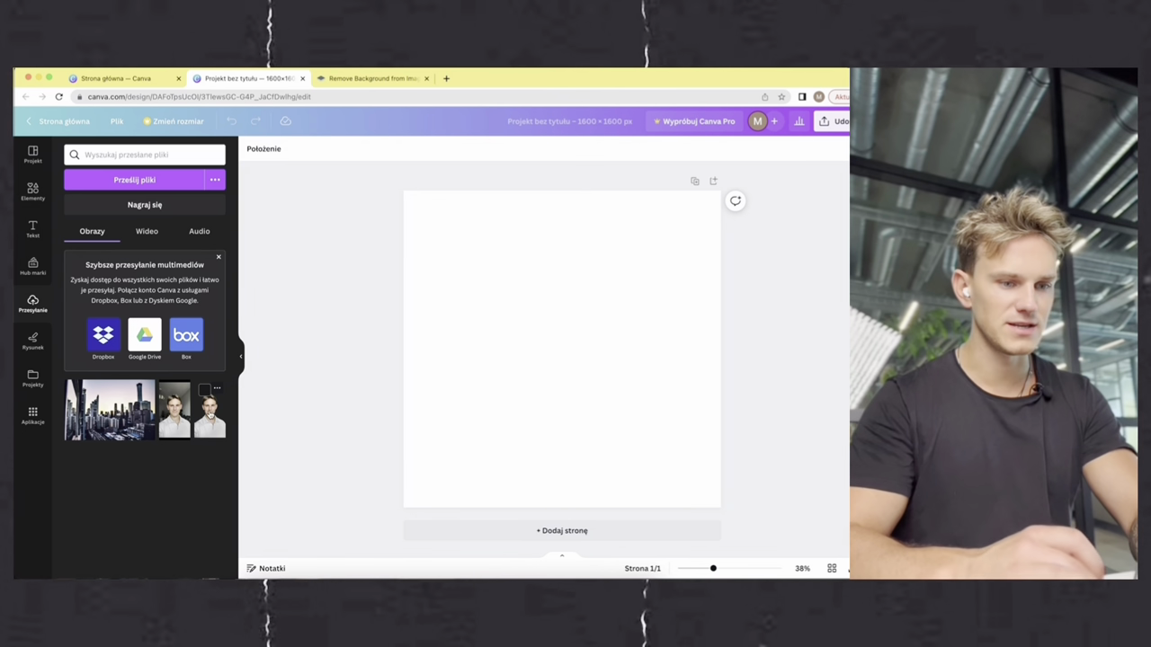
{"action": "mouse_move", "coordinate": [210, 413]}
{"action": "left_click_drag", "start_coordinate": [209, 414], "coordinate": [432, 317]}
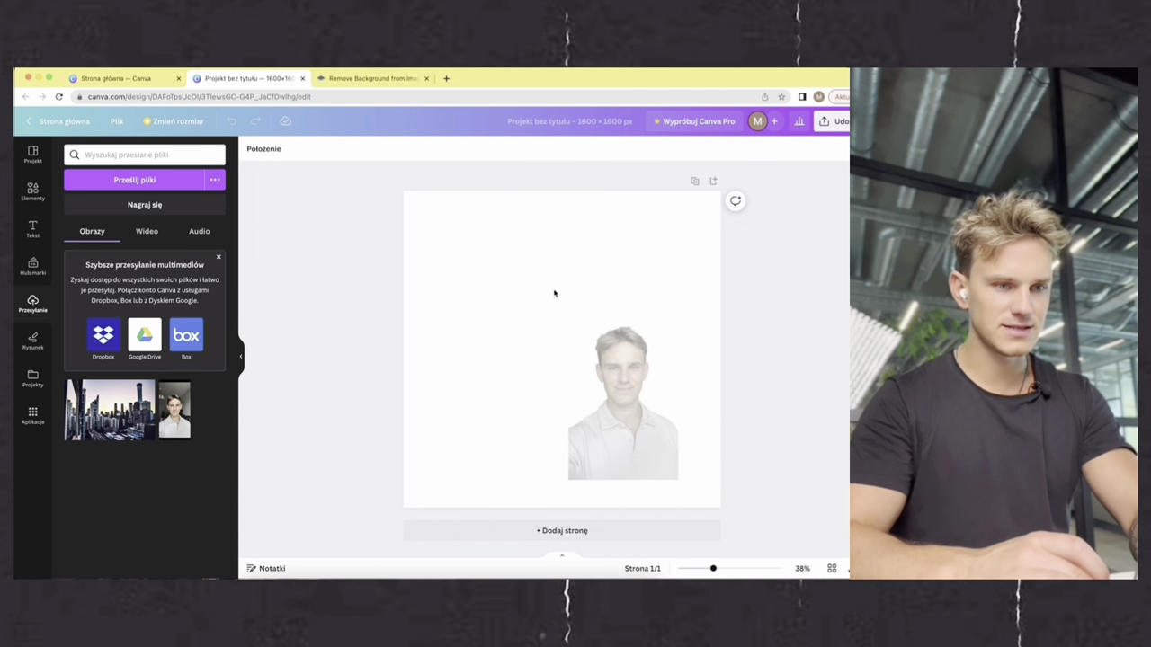
{"action": "left_click", "coordinate": [537, 398]}
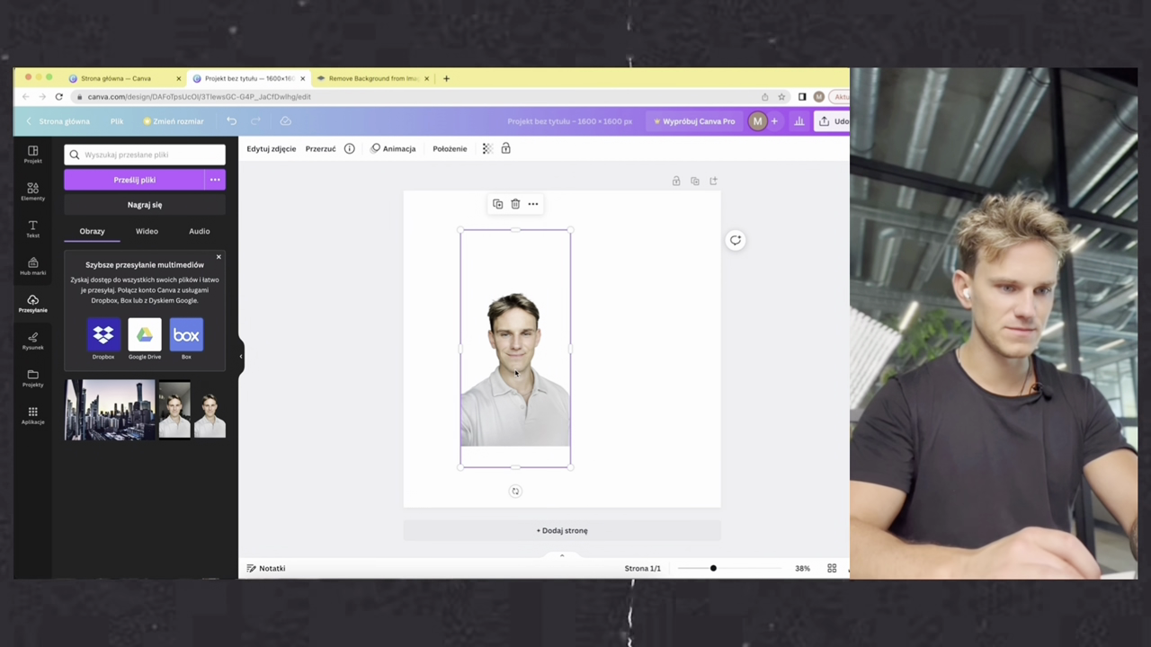
Crop the portrait tightly to the figure, trimming the empty areas above the head and below the shirt.
{"action": "double_click", "coordinate": [515, 410]}
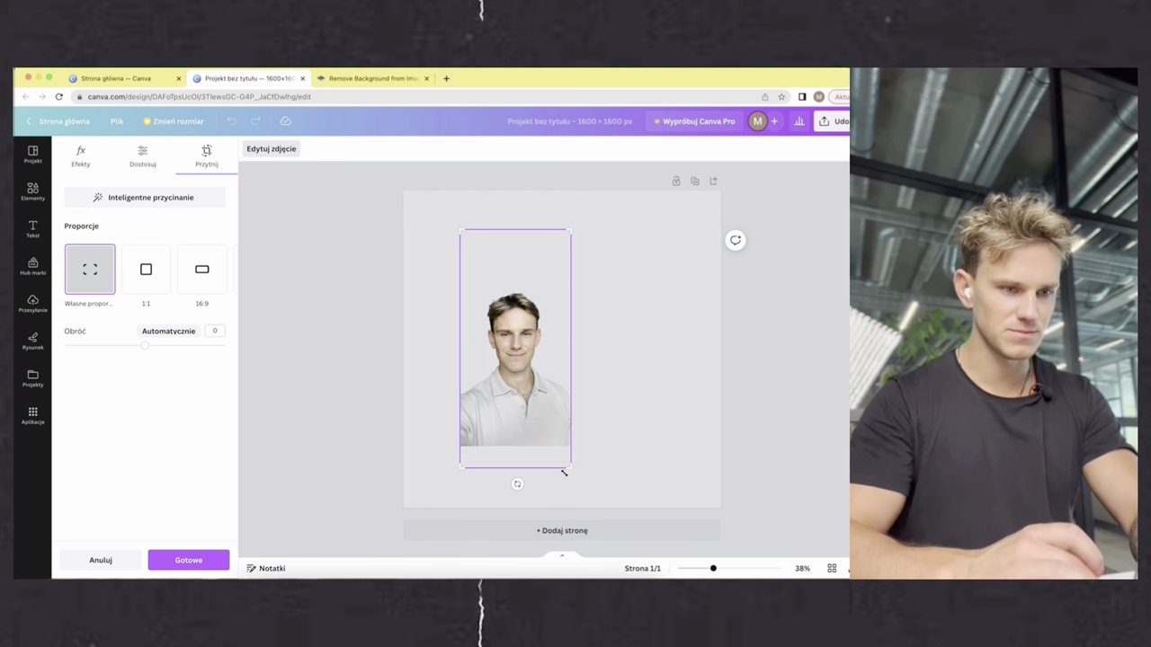
{"action": "left_click_drag", "start_coordinate": [567, 467], "coordinate": [568, 445]}
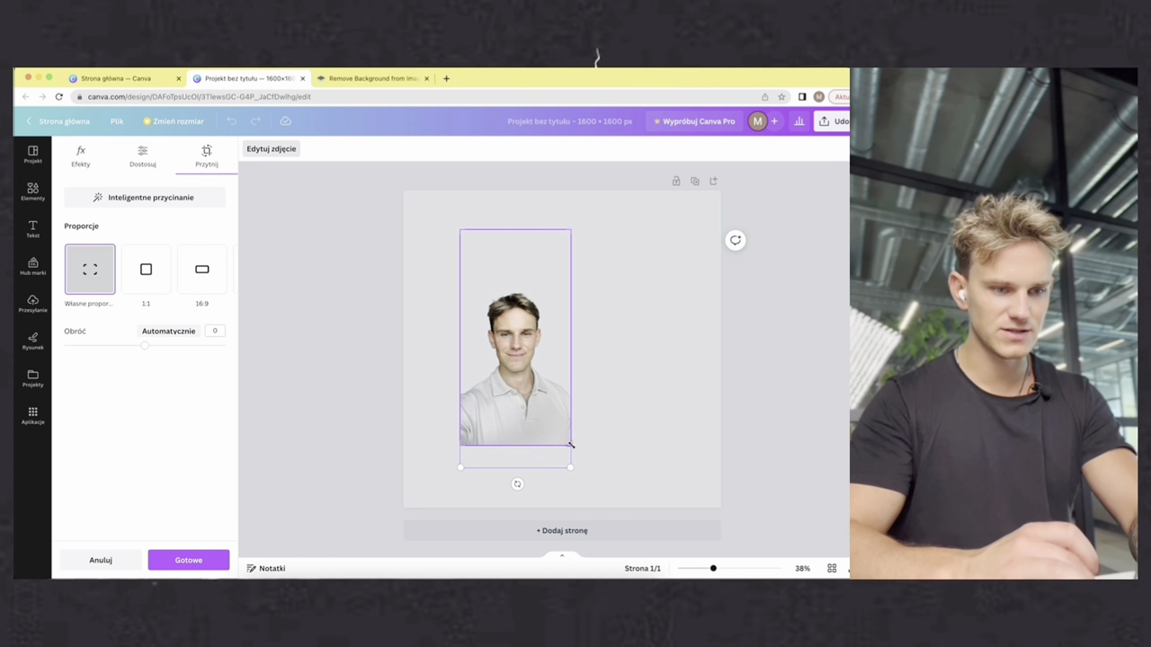
{"action": "left_click_drag", "start_coordinate": [570, 229], "coordinate": [585, 290]}
{"action": "left_click", "coordinate": [588, 290]}
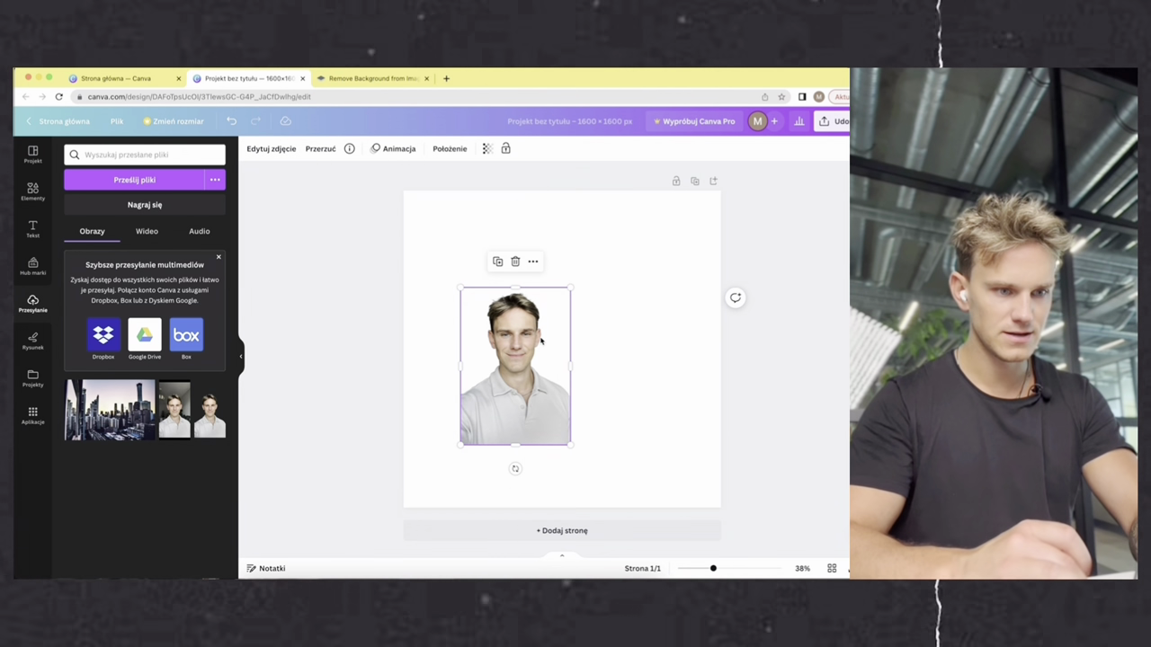
Enlarge the cropped portrait to nearly the page width and center it with the head just below the page's upper edge.
{"action": "left_click_drag", "start_coordinate": [533, 338], "coordinate": [478, 405]}
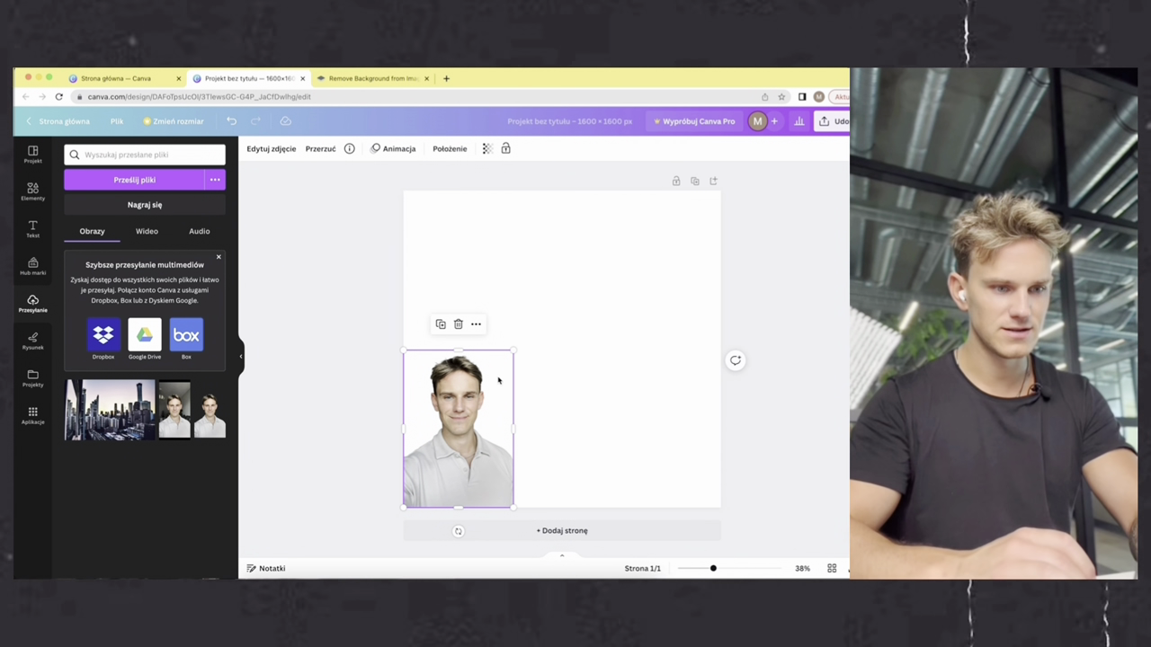
{"action": "left_click_drag", "start_coordinate": [512, 351], "coordinate": [841, 220]}
{"action": "left_click_drag", "start_coordinate": [553, 399], "coordinate": [567, 498]}
{"action": "scroll", "coordinate": [628, 414], "scroll_direction": "down", "scroll_amount": 1}
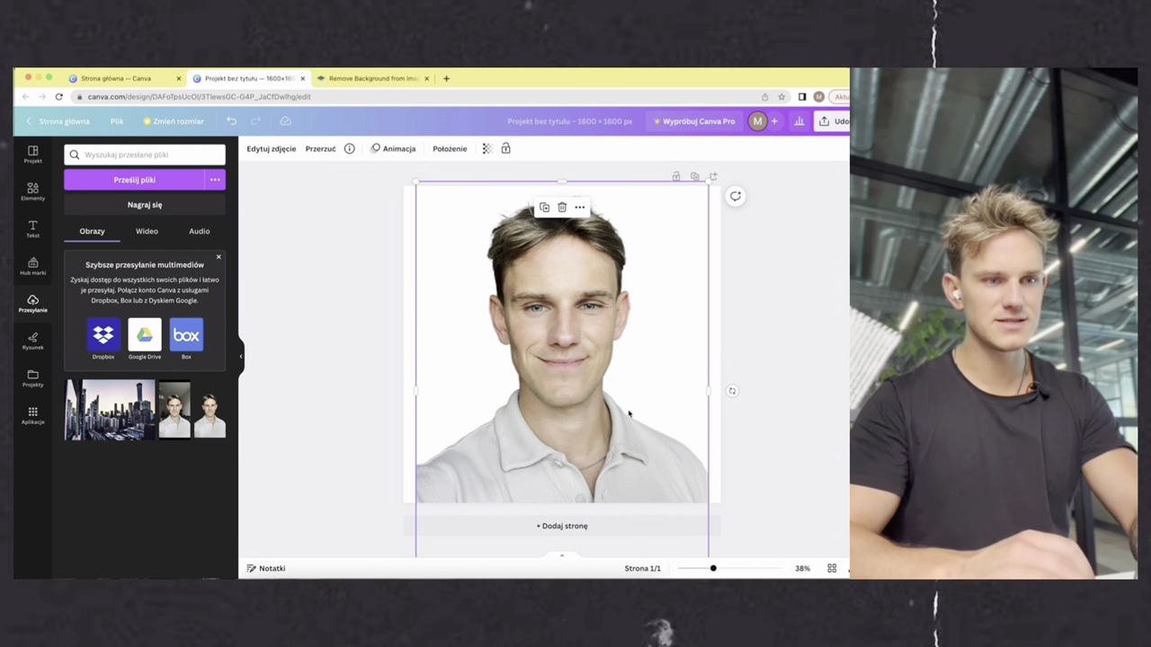
{"action": "left_click", "coordinate": [319, 409]}
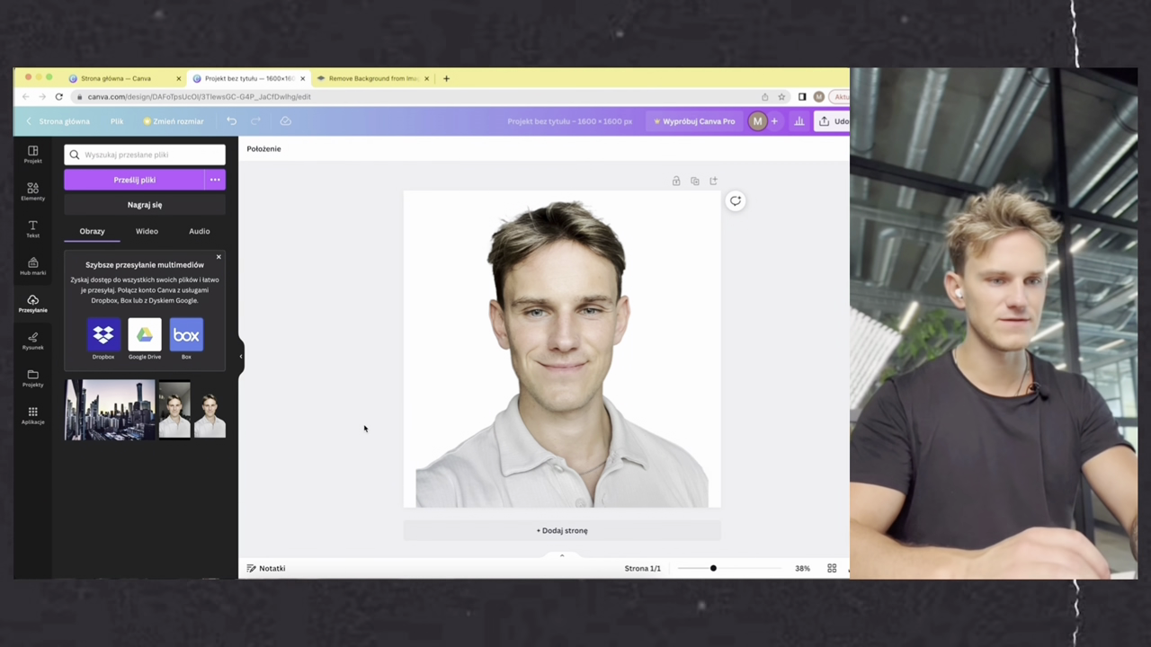
Search the elements for "kwadrat gradient", add the turquoise-to-purple square and scale it to cover the whole page.
{"action": "left_click", "coordinate": [33, 191]}
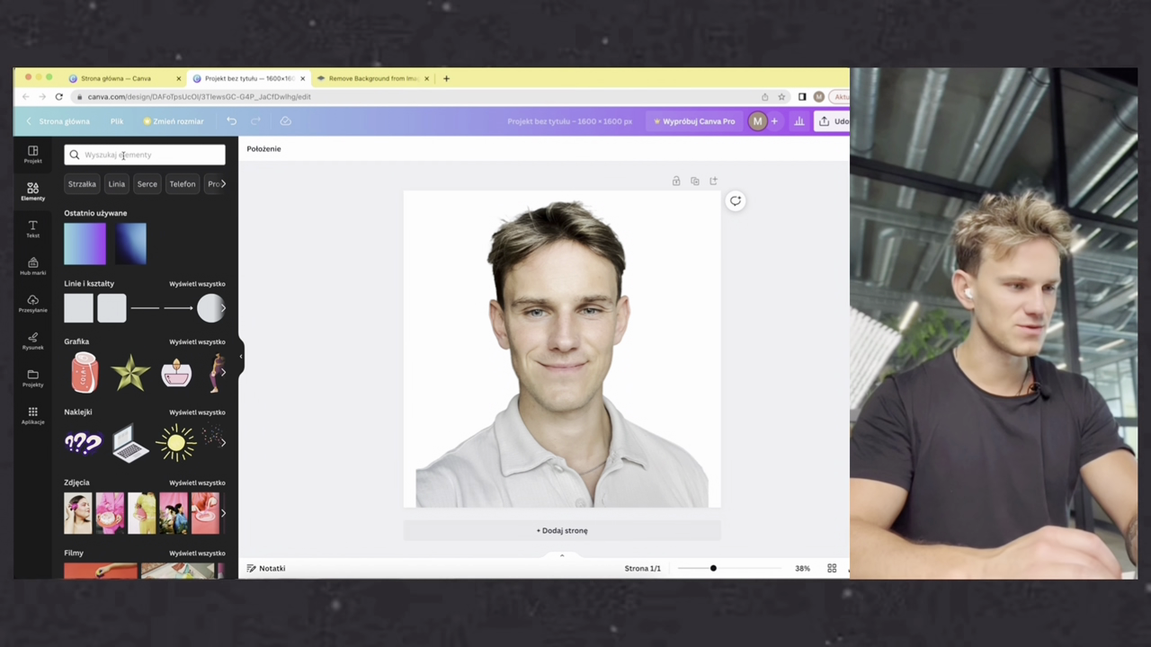
{"action": "left_click", "coordinate": [123, 156]}
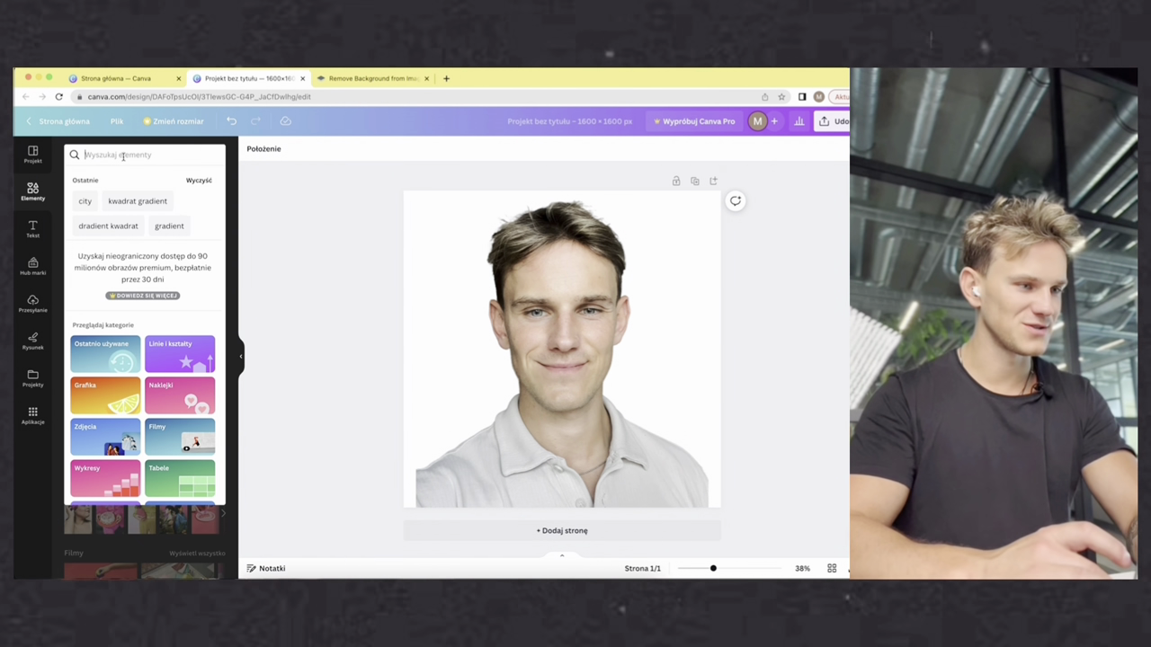
{"action": "type", "text": "kwadra"}
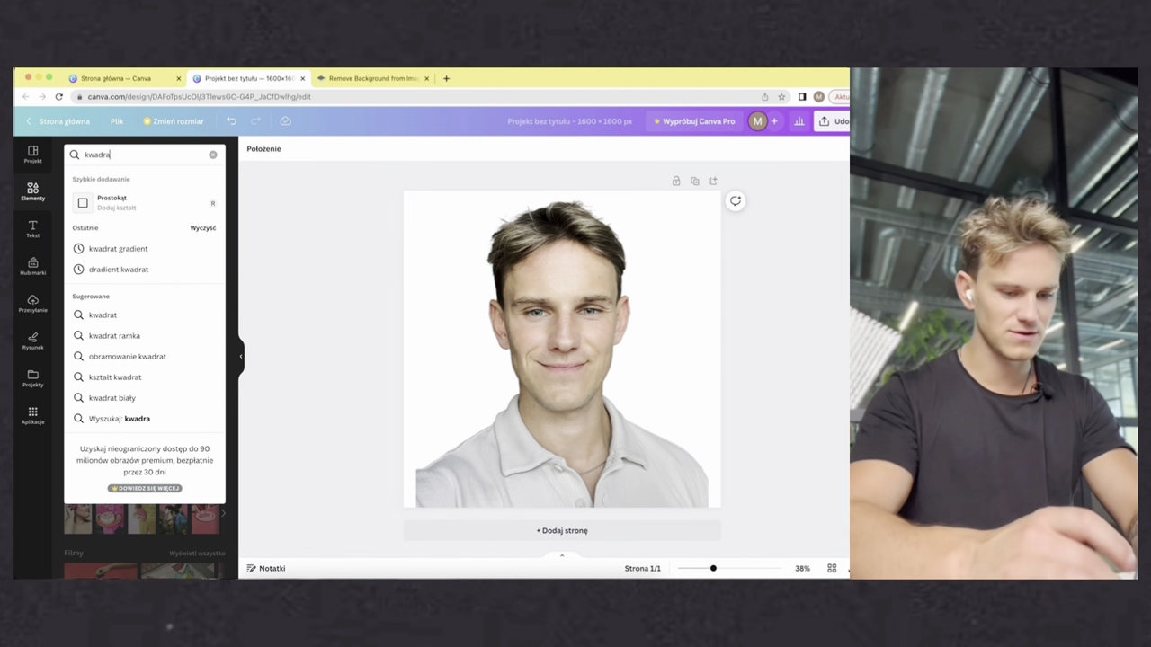
{"action": "type", "text": "t gradient"}
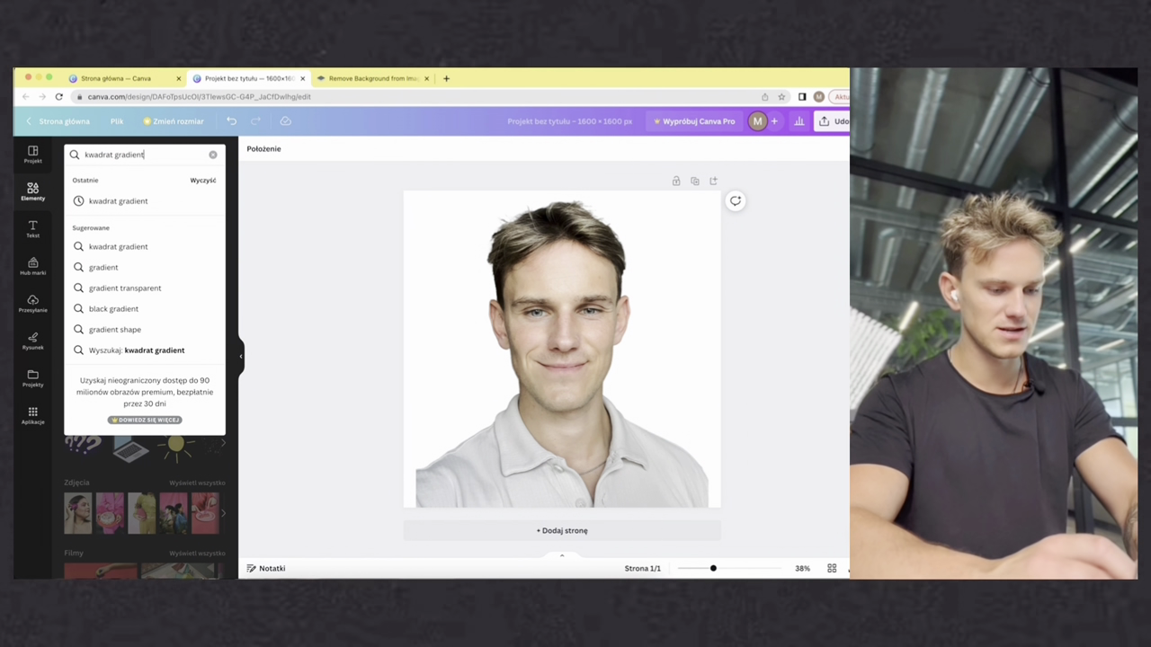
{"action": "key", "text": "Return"}
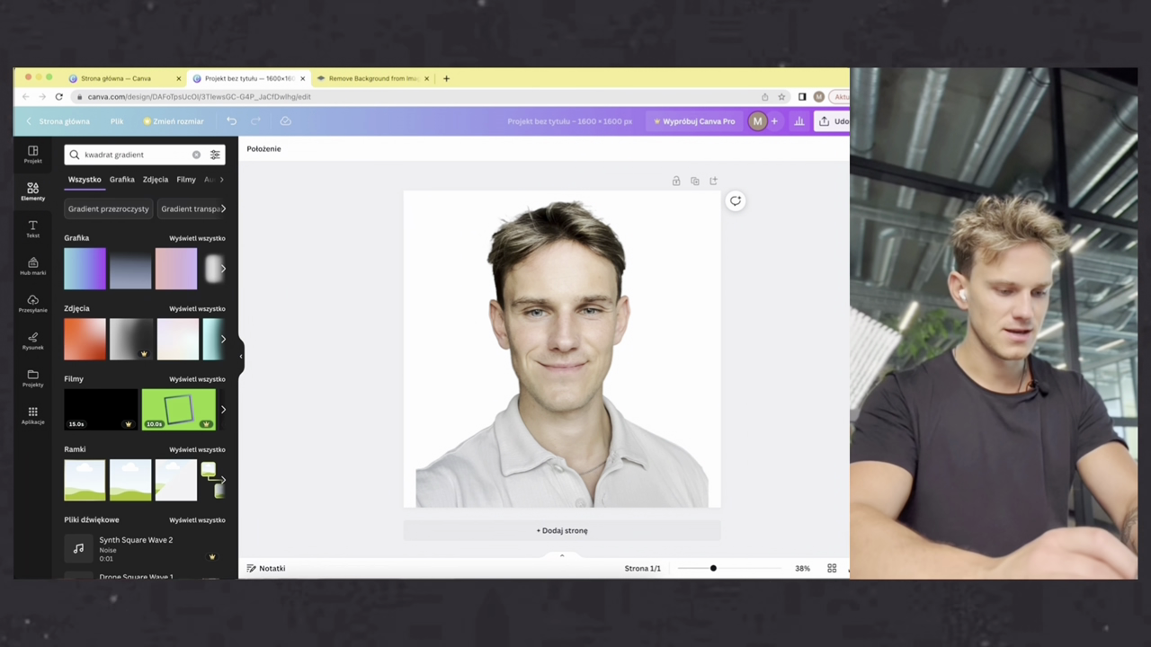
{"action": "left_click", "coordinate": [74, 271]}
{"action": "left_click_drag", "start_coordinate": [566, 359], "coordinate": [468, 265]}
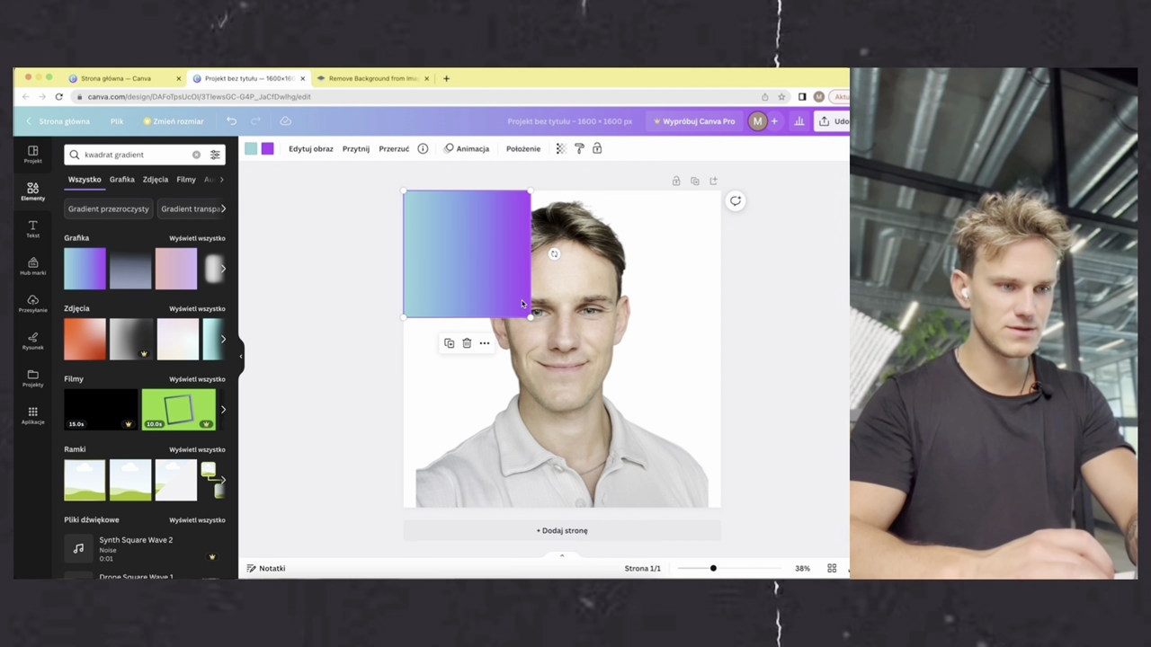
{"action": "left_click_drag", "start_coordinate": [529, 316], "coordinate": [747, 486]}
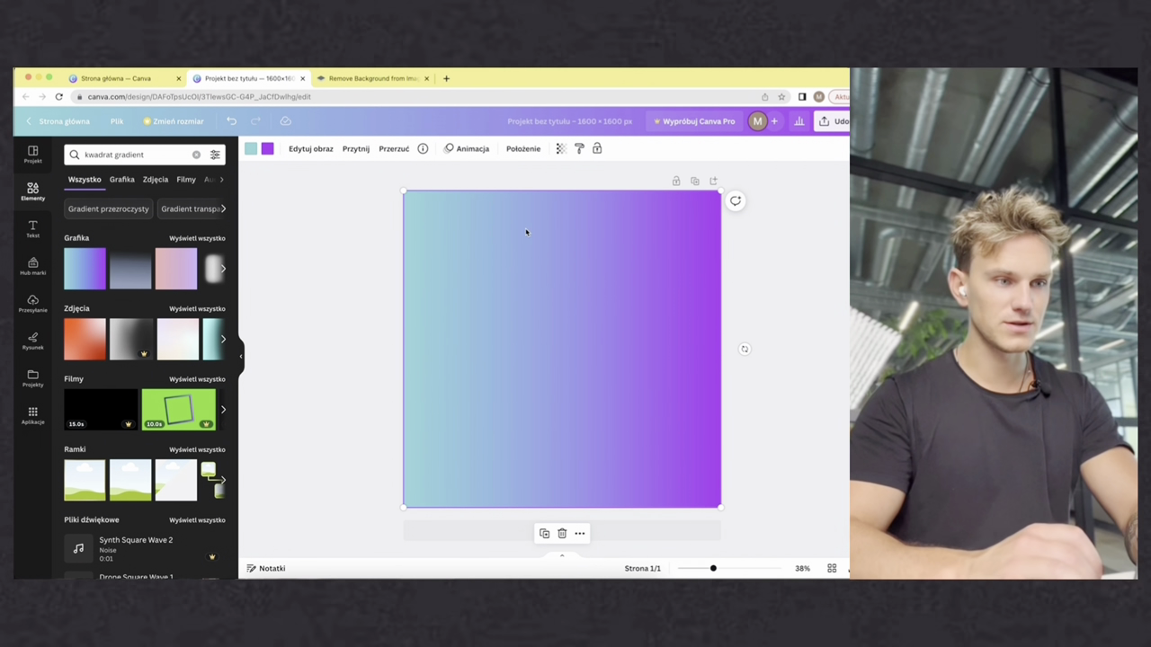
Send the gradient square behind the portrait and change its turquoise color to pale yellow.
{"action": "left_click", "coordinate": [518, 151]}
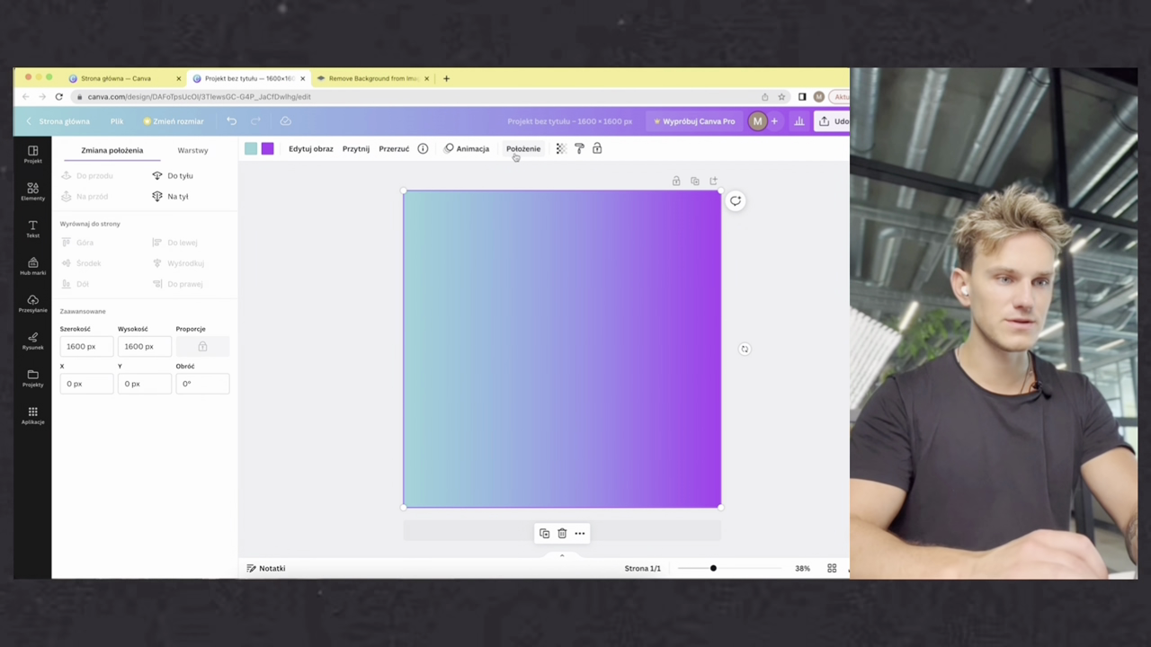
{"action": "left_click", "coordinate": [181, 176]}
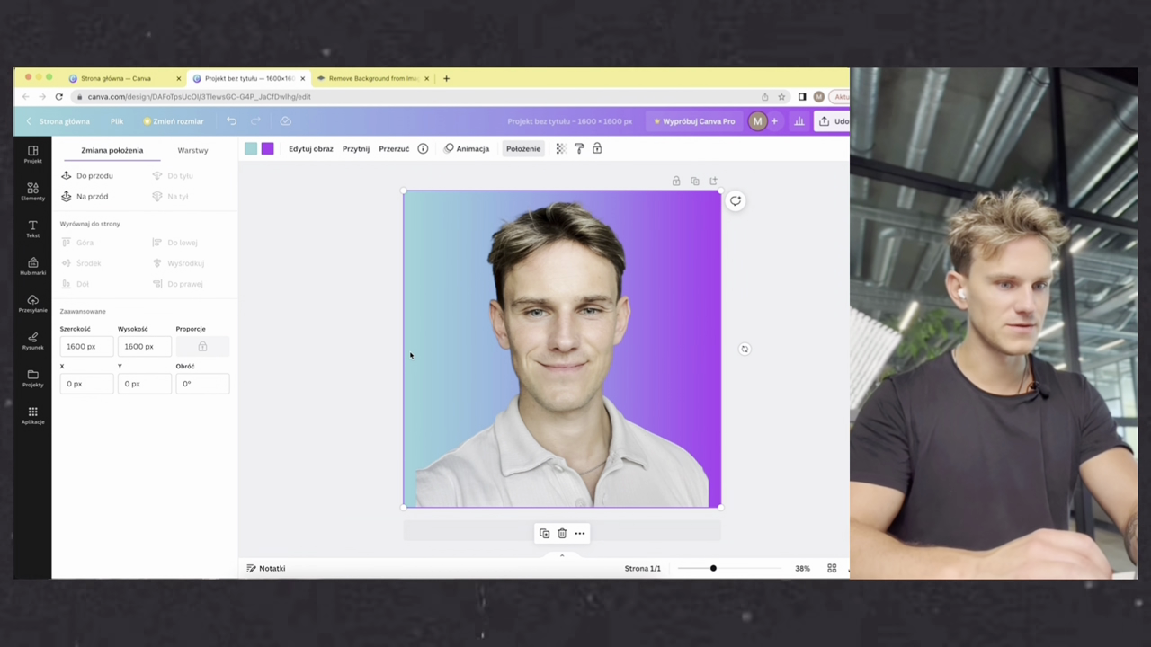
{"action": "left_click", "coordinate": [251, 150]}
{"action": "left_click", "coordinate": [76, 291]}
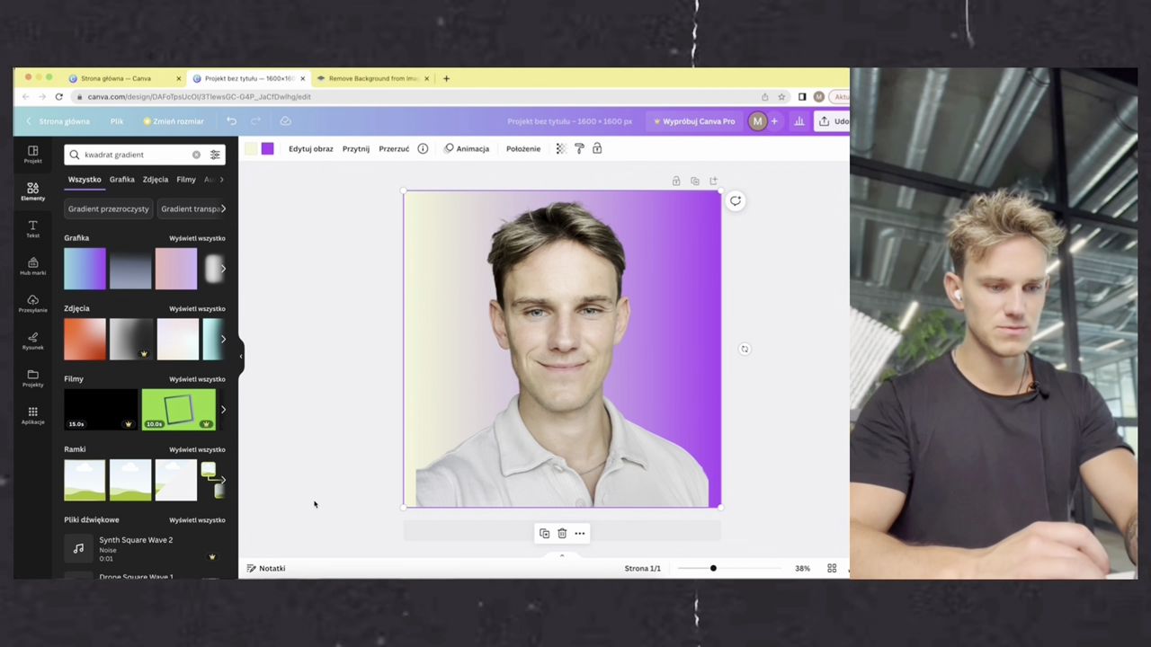
Rotate the gradient square about 45° so its colors run diagonally, and enlarge it until it covers every page corner.
{"action": "key", "text": "ctrl+minus"}
{"action": "left_click", "coordinate": [561, 475]}
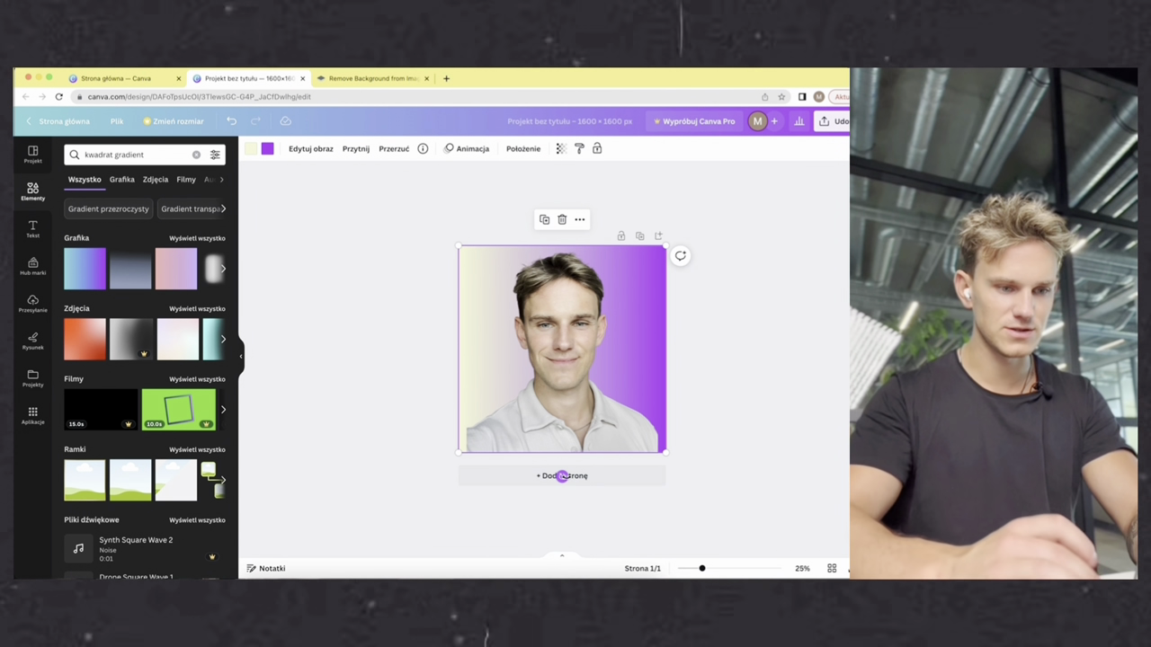
{"action": "left_click_drag", "start_coordinate": [561, 475], "coordinate": [417, 501]}
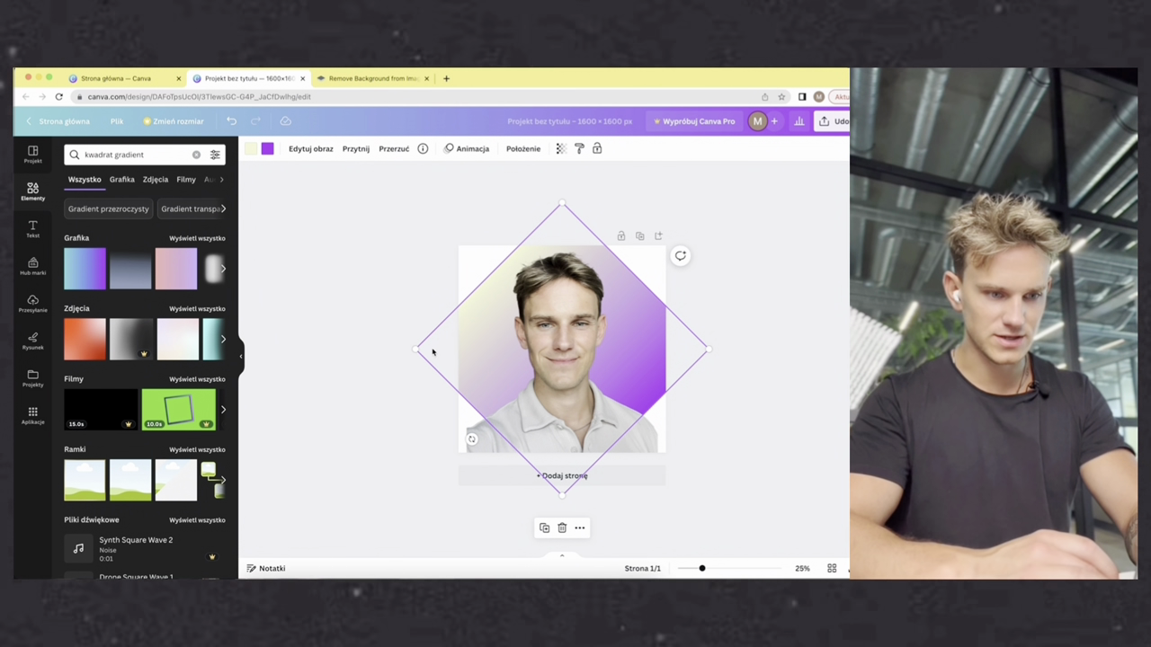
{"action": "left_click_drag", "start_coordinate": [413, 348], "coordinate": [343, 349]}
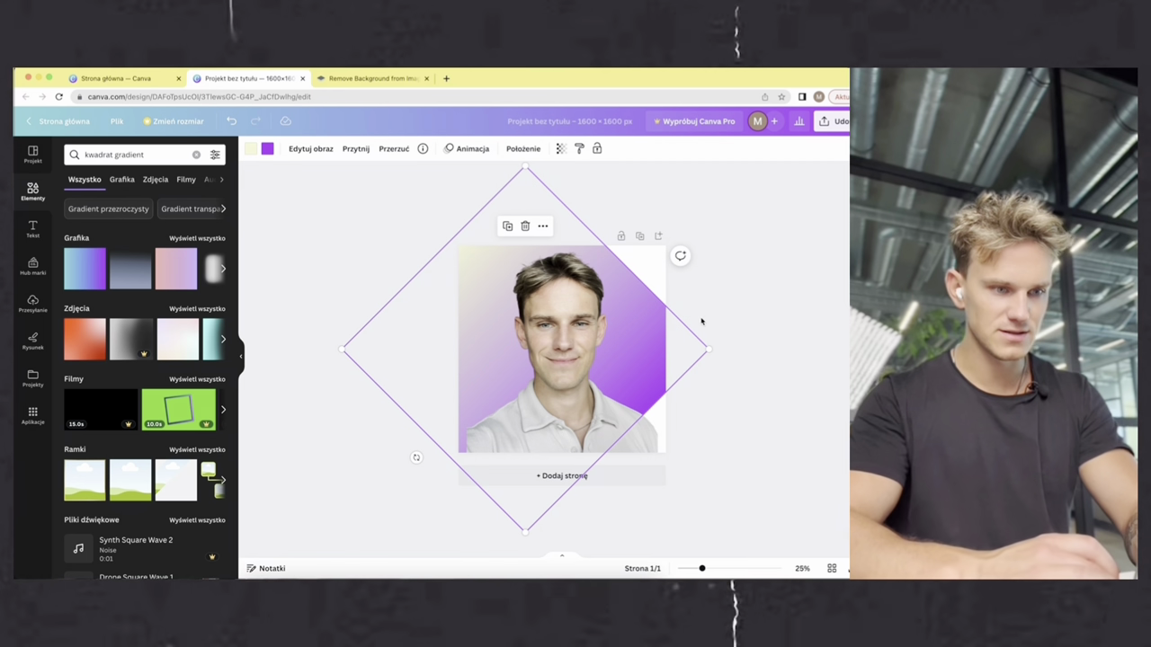
{"action": "left_click_drag", "start_coordinate": [707, 347], "coordinate": [784, 348]}
{"action": "left_click", "coordinate": [293, 320]}
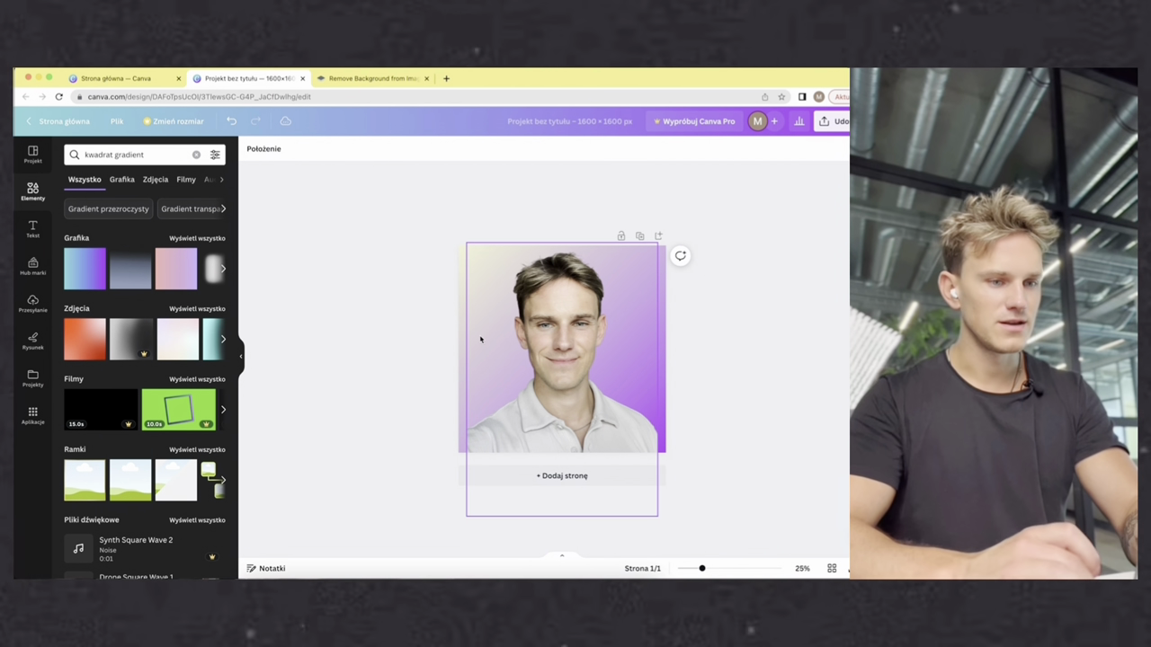
Adjust the portrait's light settings to brightness 15, contrast 20 and shadows -30.
{"action": "left_click", "coordinate": [567, 339]}
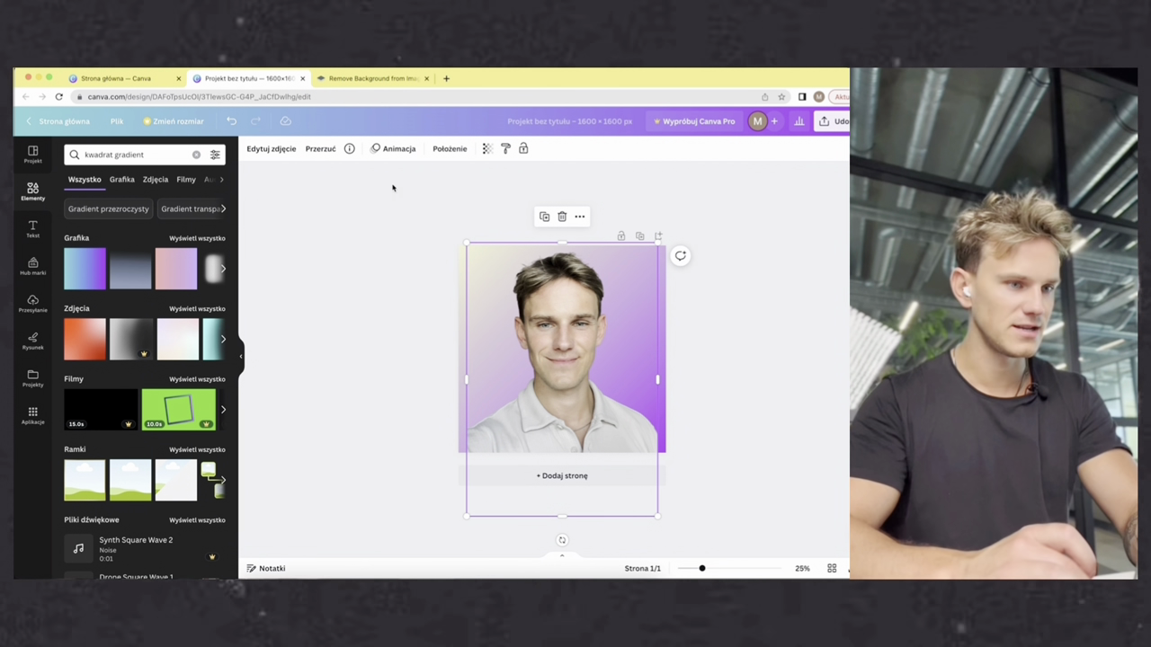
{"action": "left_click", "coordinate": [271, 148]}
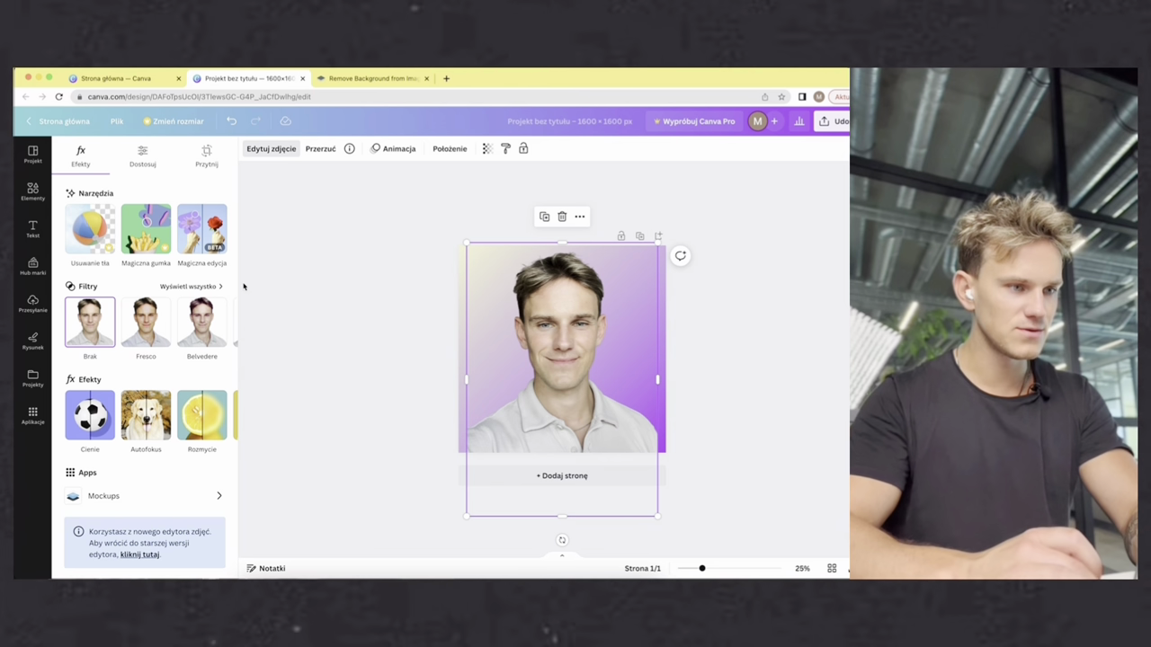
{"action": "left_click", "coordinate": [142, 160]}
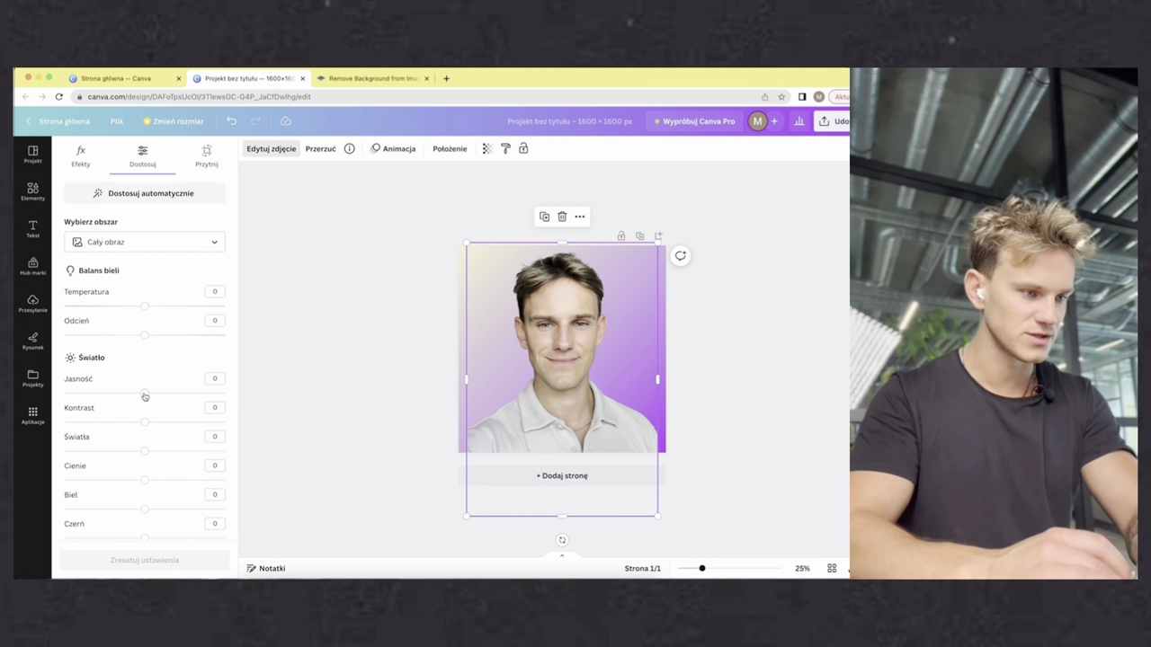
{"action": "left_click_drag", "start_coordinate": [146, 395], "coordinate": [160, 424]}
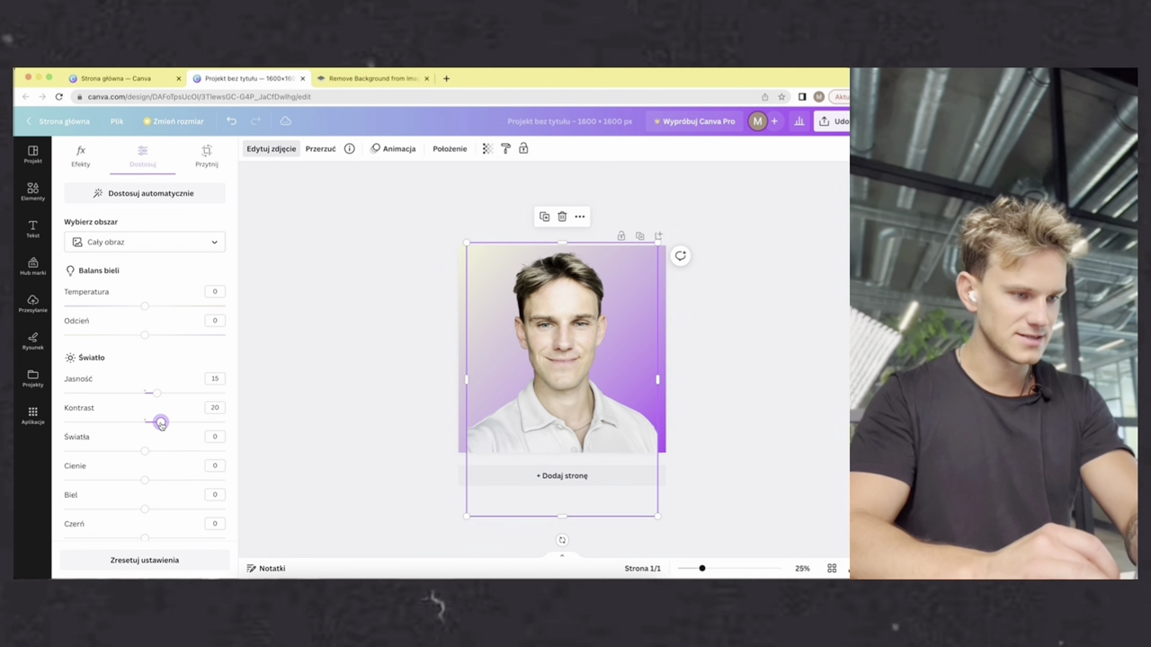
{"action": "left_click", "coordinate": [145, 482]}
{"action": "left_click_drag", "start_coordinate": [145, 482], "coordinate": [129, 483]}
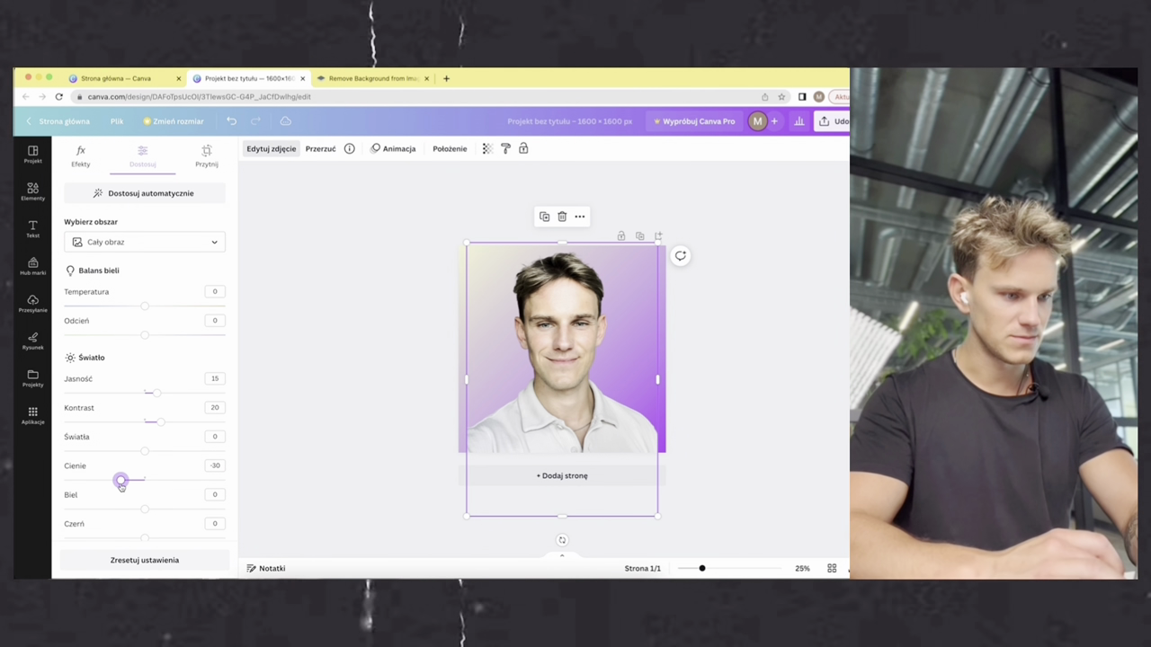
{"action": "left_click", "coordinate": [343, 414]}
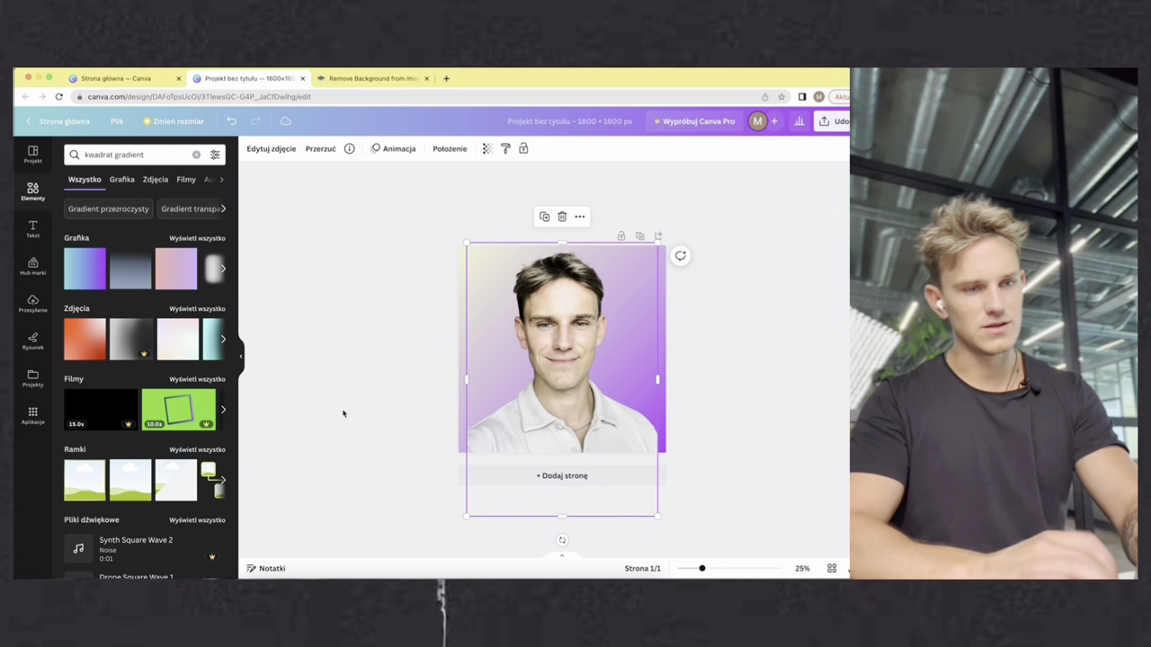
{"action": "left_click", "coordinate": [349, 424]}
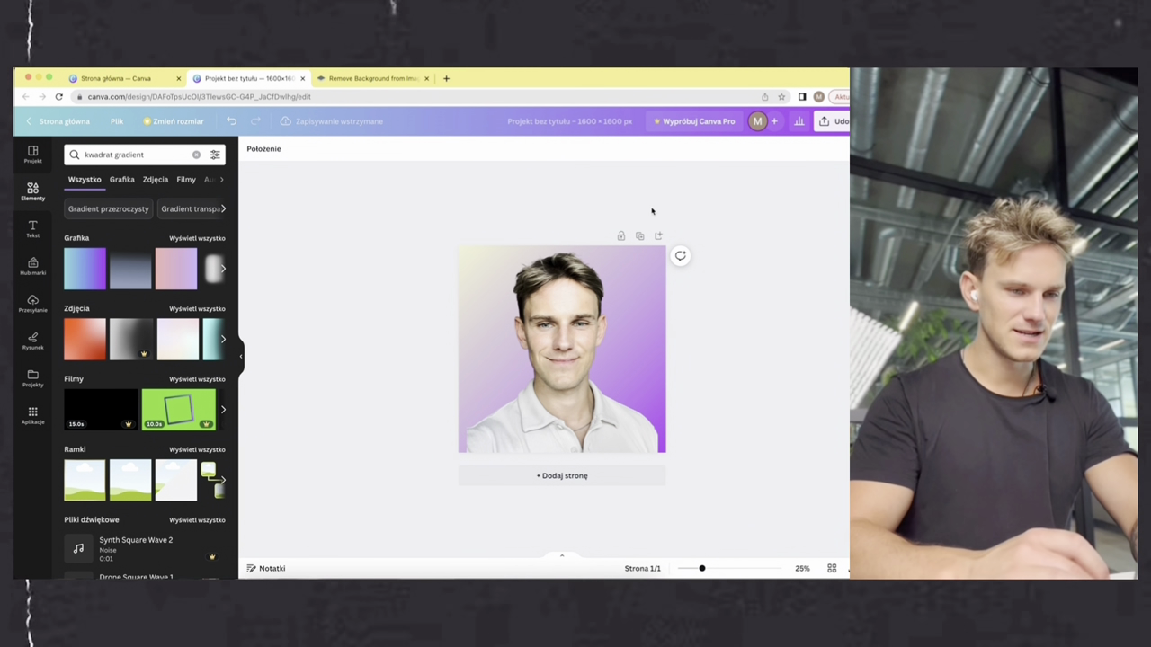
Duplicate the portrait page and delete the gradient background from the copy.
{"action": "left_click", "coordinate": [639, 236]}
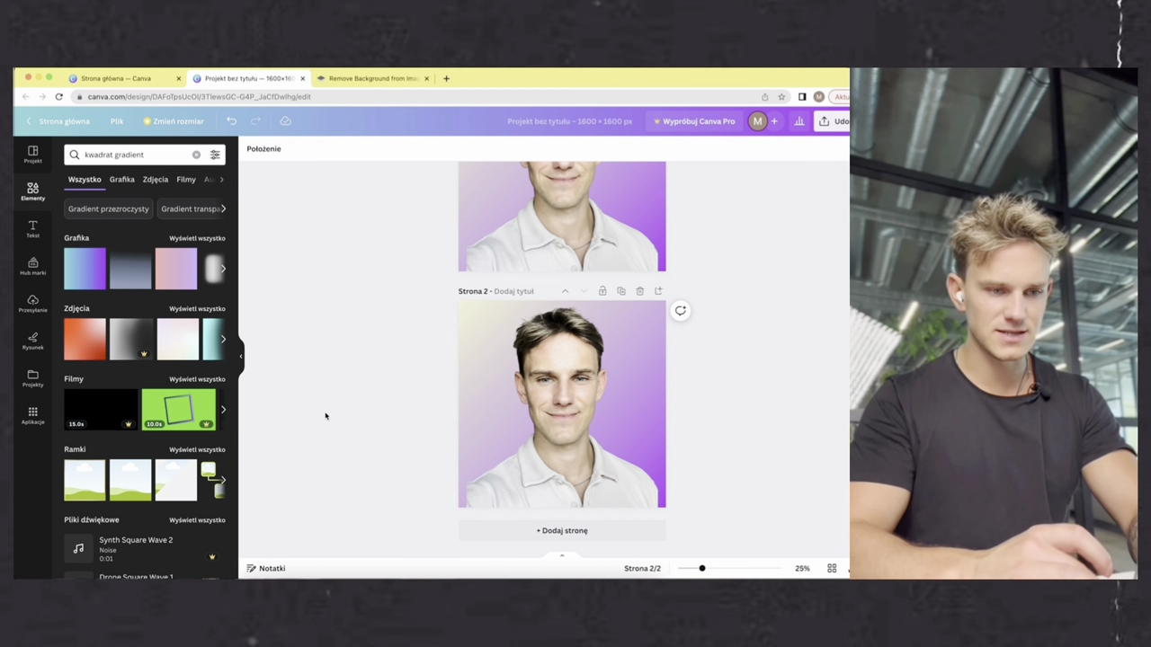
{"action": "left_click", "coordinate": [463, 328]}
{"action": "key", "text": "Delete"}
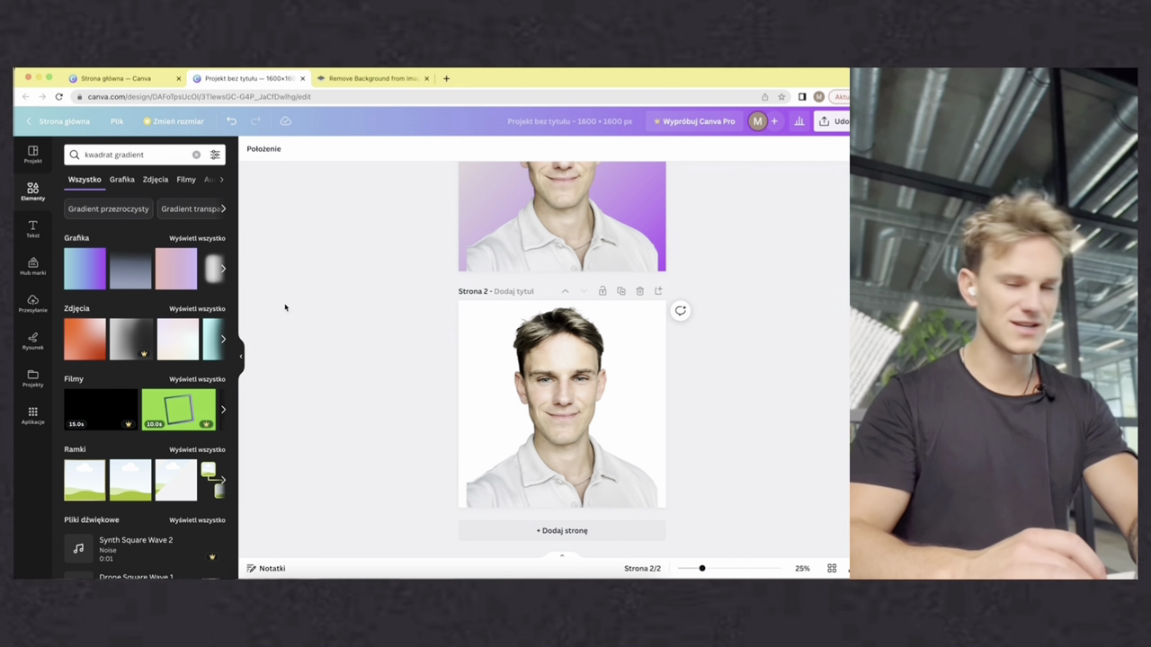
Search the element library for "city", show only the photos, and browse them for a suitable background.
{"action": "left_click", "coordinate": [32, 190]}
{"action": "left_click", "coordinate": [98, 155]}
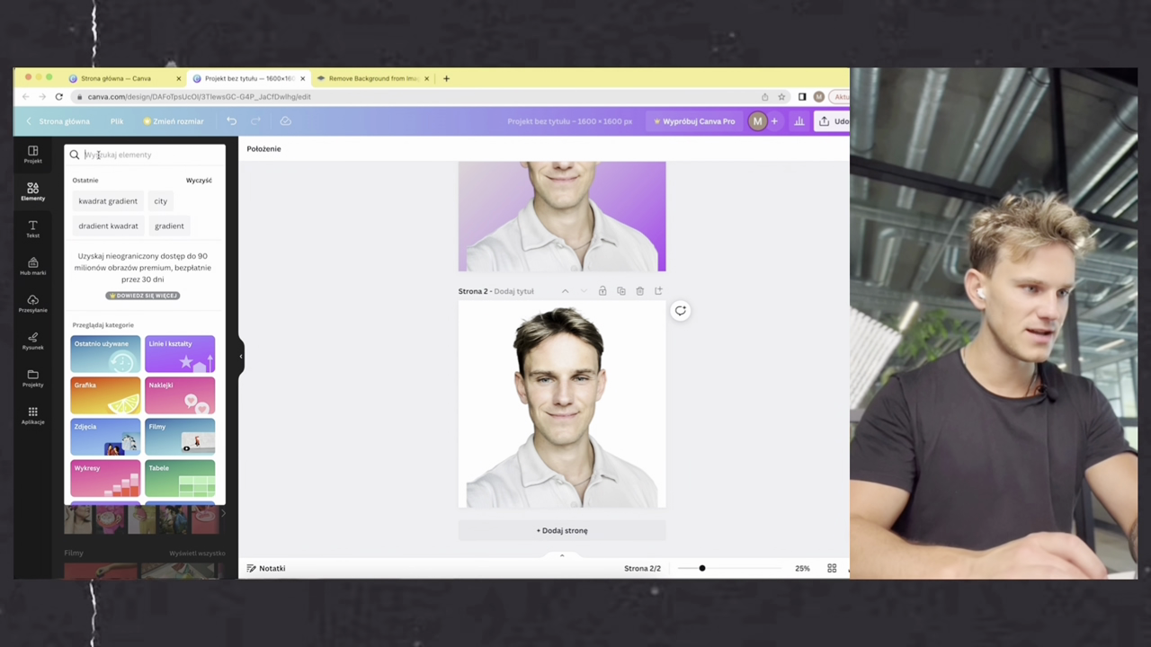
{"action": "type", "text": "city"}
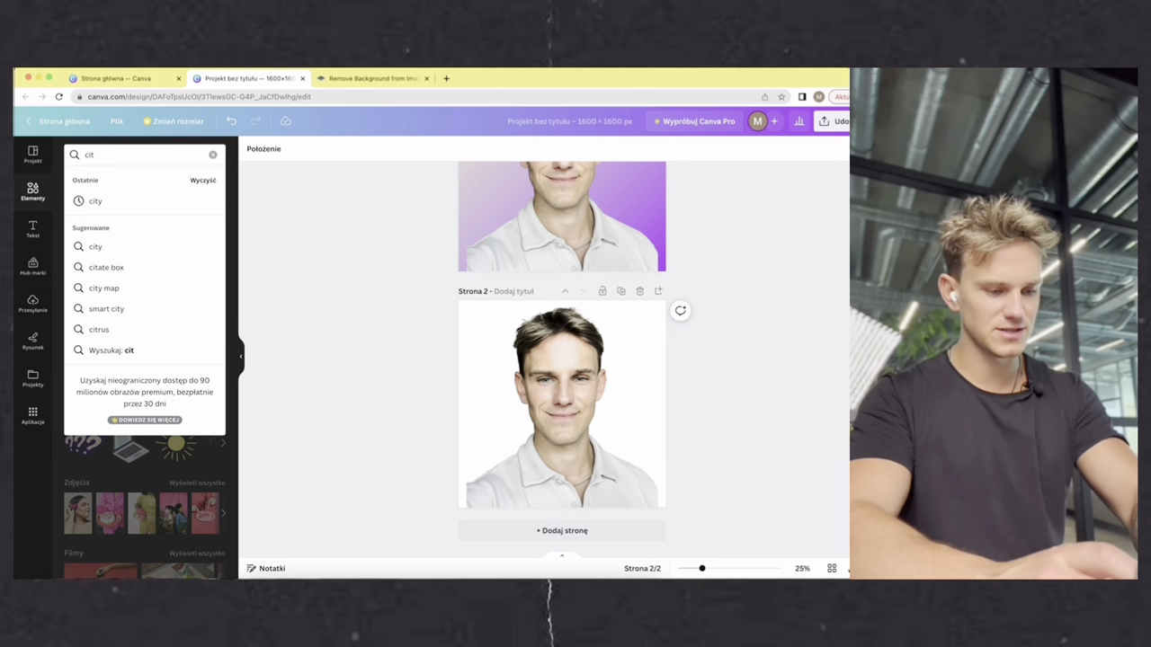
{"action": "key", "text": "Return"}
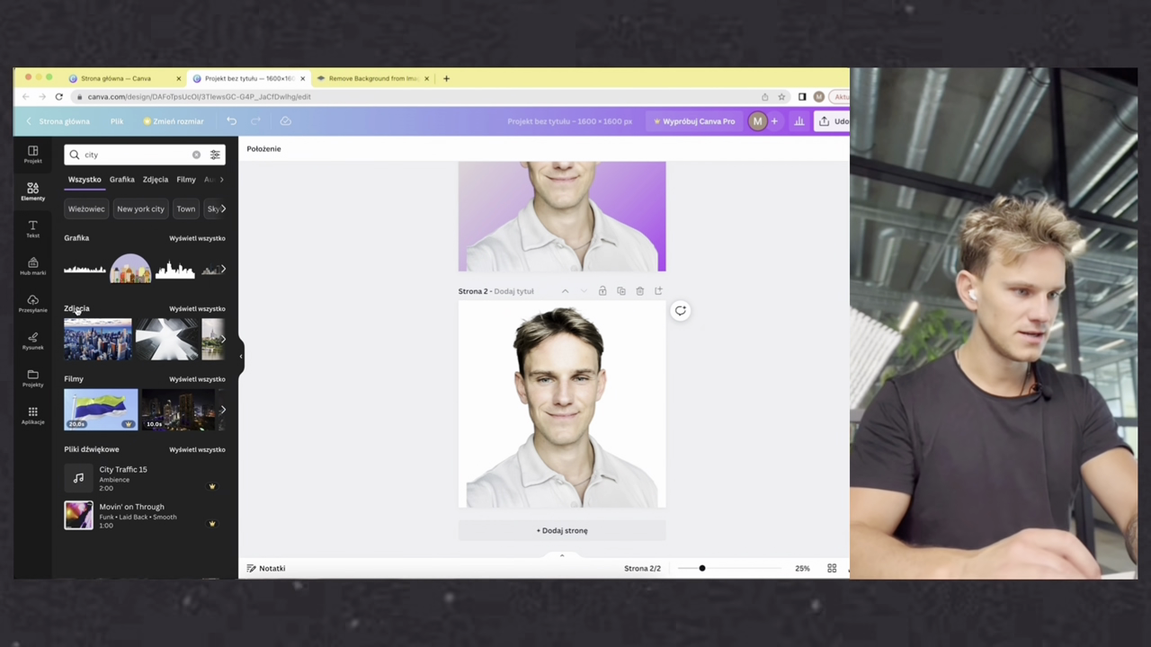
{"action": "left_click", "coordinate": [195, 308]}
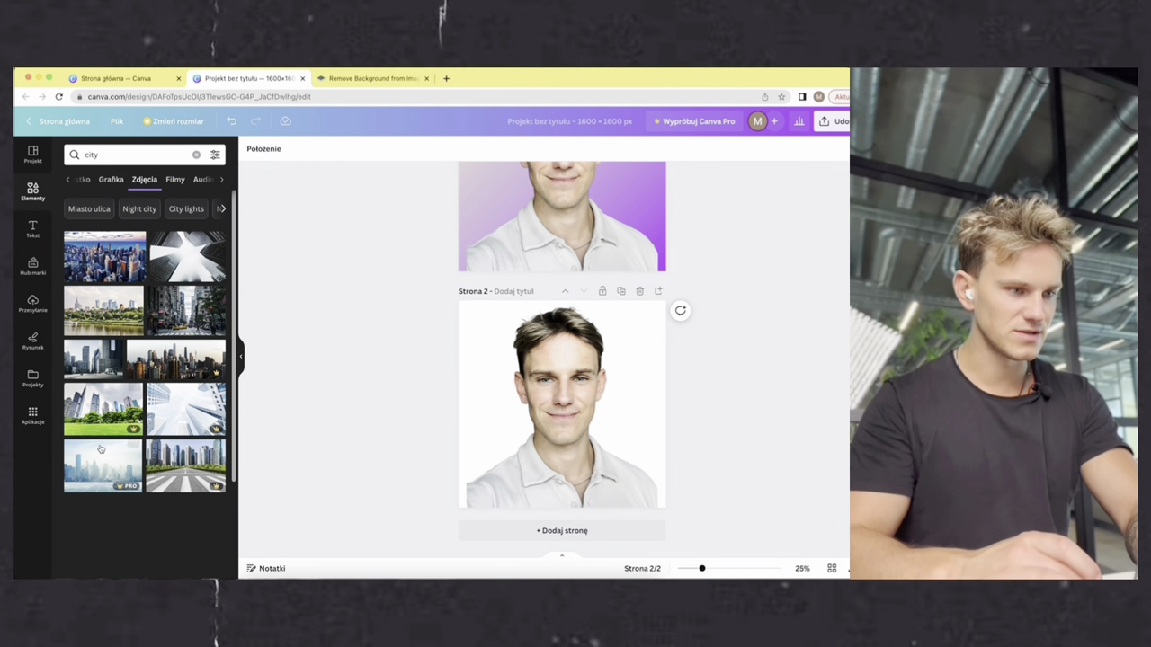
{"action": "scroll", "coordinate": [100, 450], "scroll_direction": "down", "scroll_amount": 1}
{"action": "scroll", "coordinate": [100, 448], "scroll_direction": "down", "scroll_amount": 10}
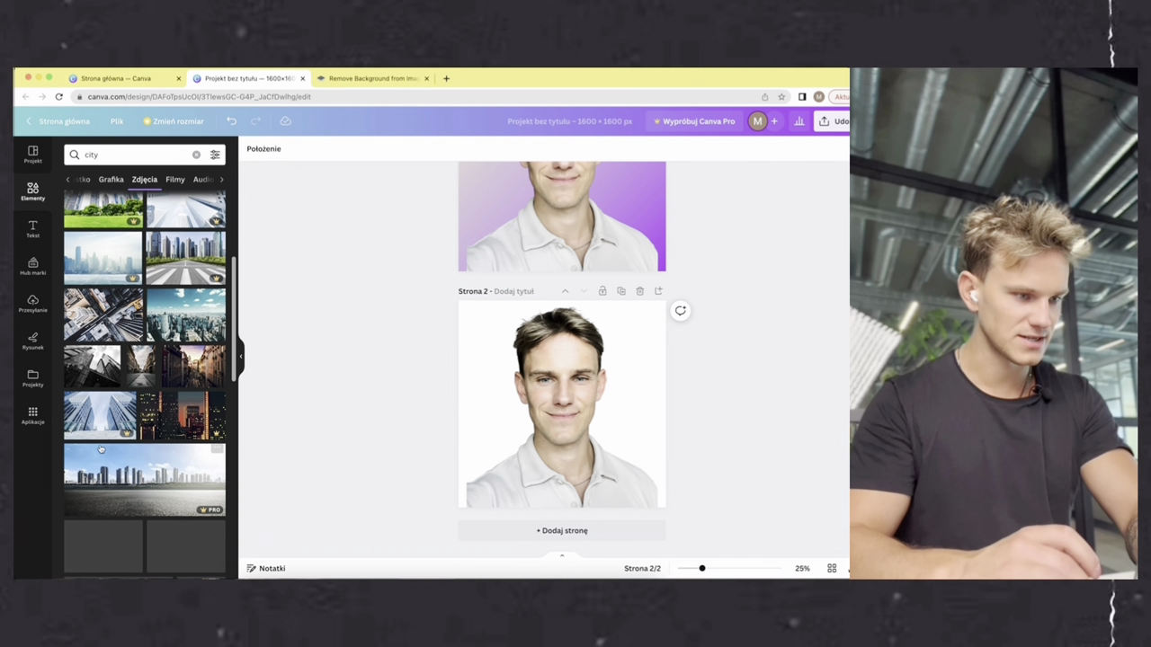
{"action": "scroll", "coordinate": [100, 447], "scroll_direction": "down", "scroll_amount": 10}
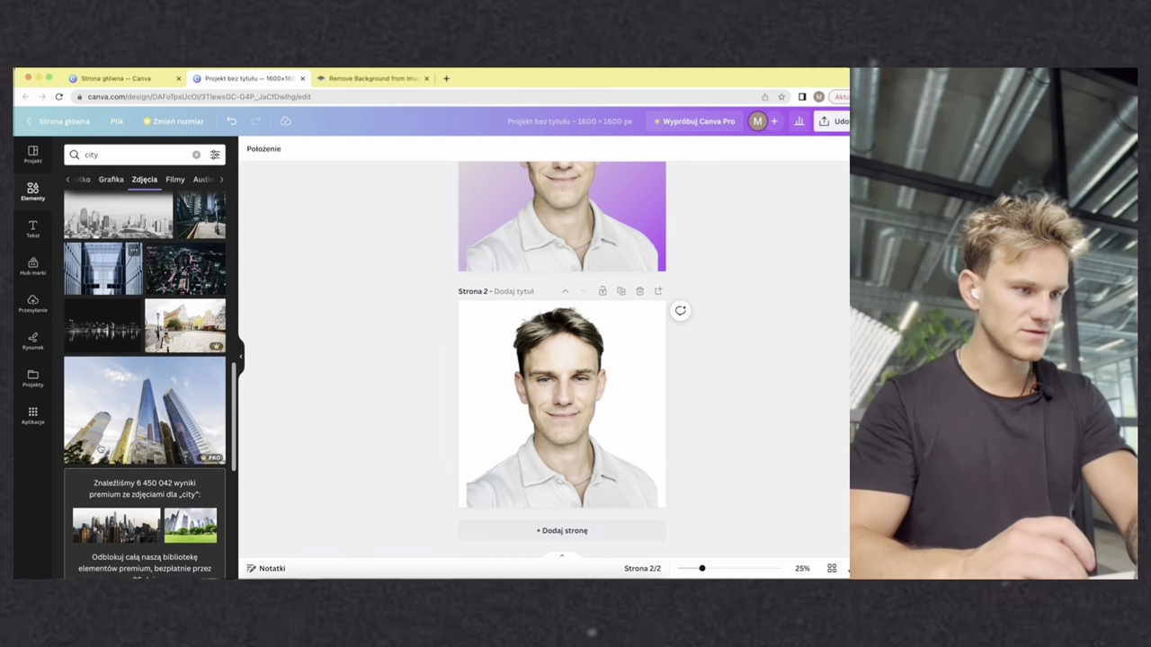
{"action": "scroll", "coordinate": [100, 447], "scroll_direction": "down", "scroll_amount": 10}
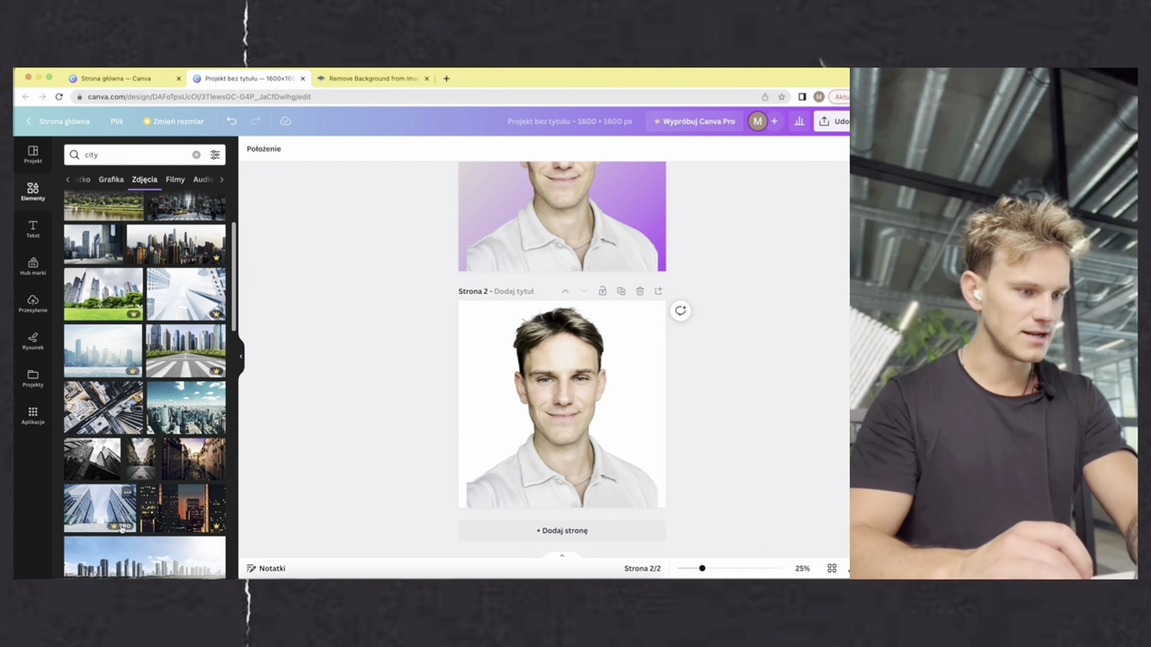
{"action": "scroll", "coordinate": [122, 529], "scroll_direction": "up", "scroll_amount": 3}
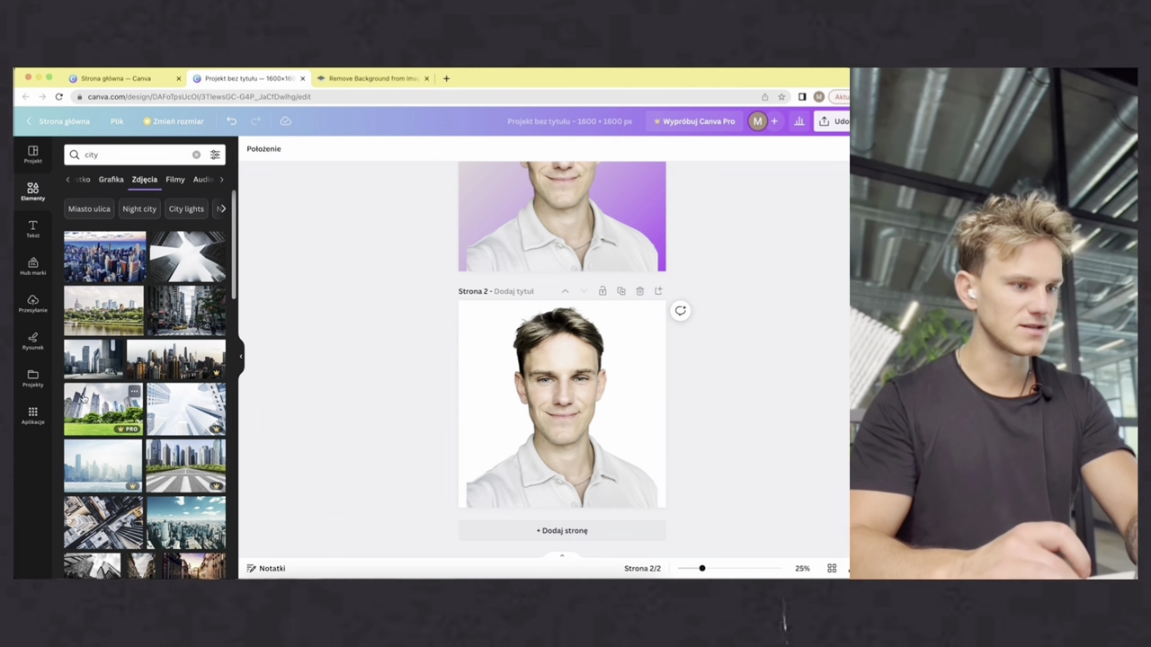
Find Pexels through a web search in a new browser tab and open the site.
{"action": "left_click", "coordinate": [447, 79]}
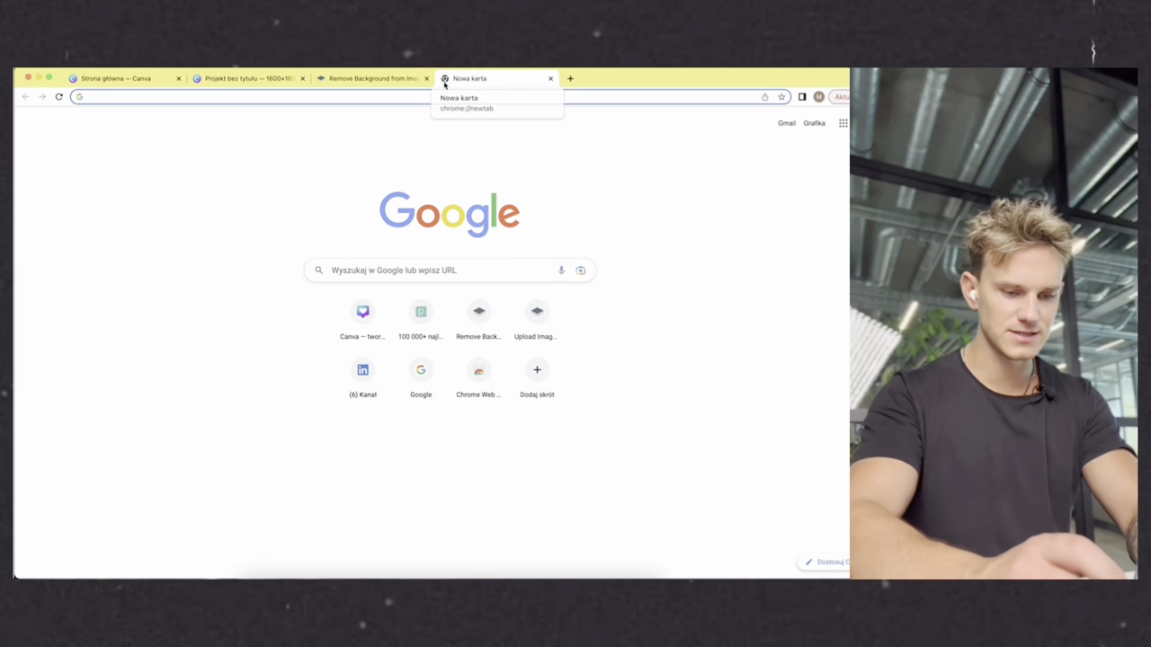
{"action": "type", "text": "pexels"}
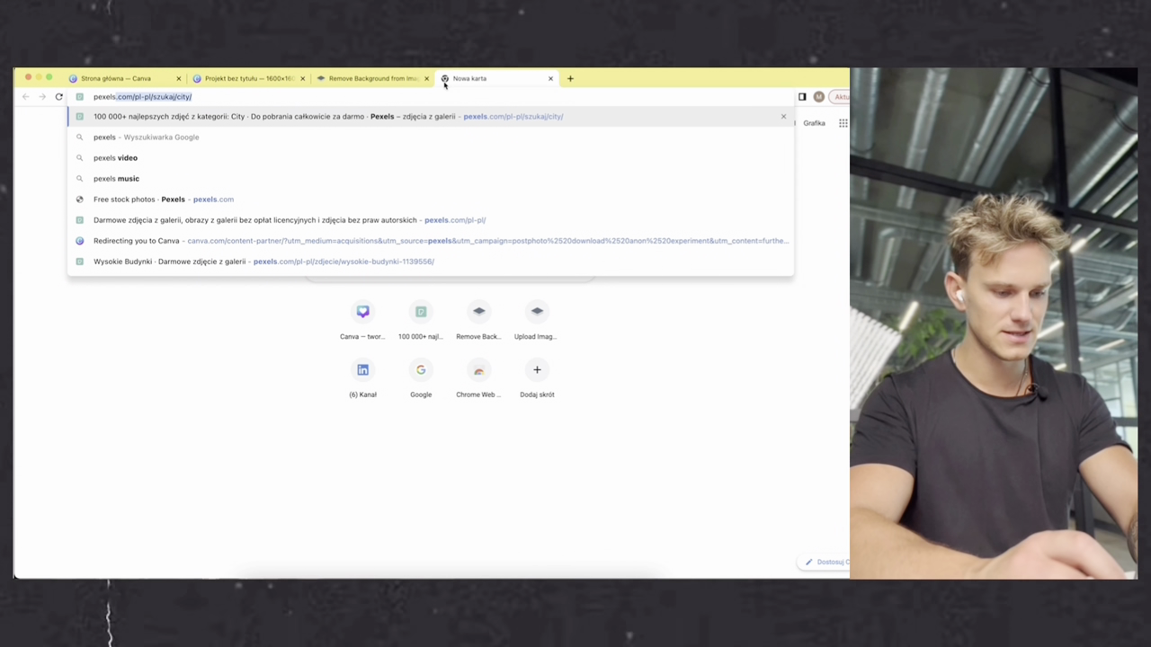
{"action": "key", "text": "BackSpace"}
{"action": "key", "text": "Return"}
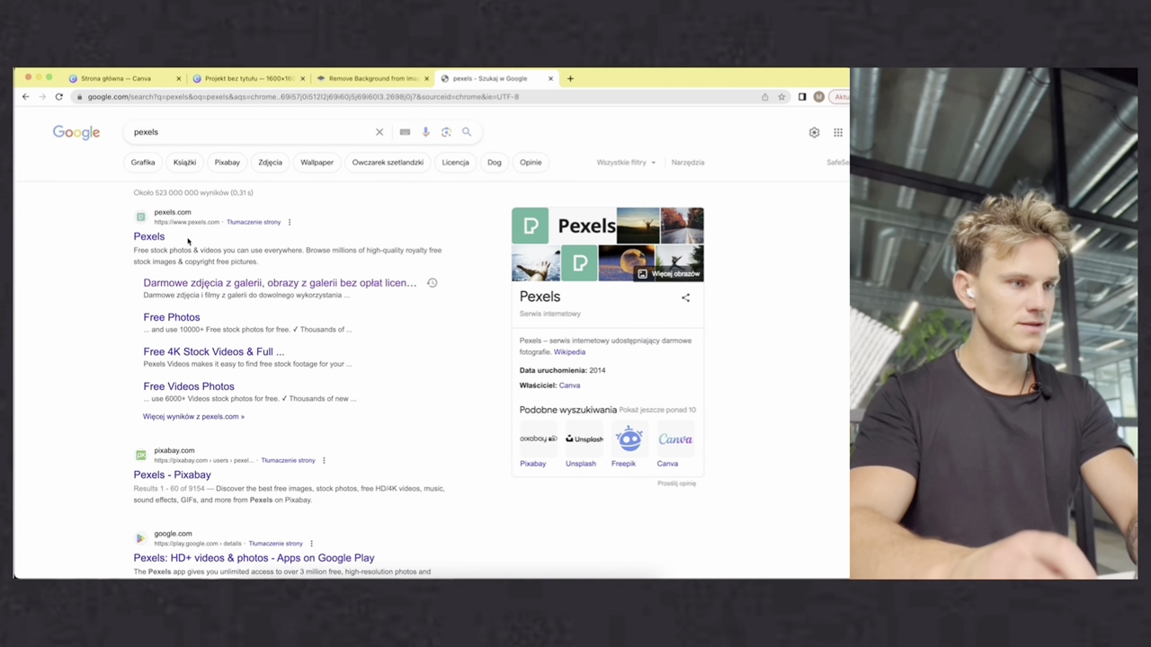
{"action": "left_click", "coordinate": [150, 238]}
Search Pexels for "city" photos and browse them for a possible portrait background.
{"action": "left_click", "coordinate": [435, 279]}
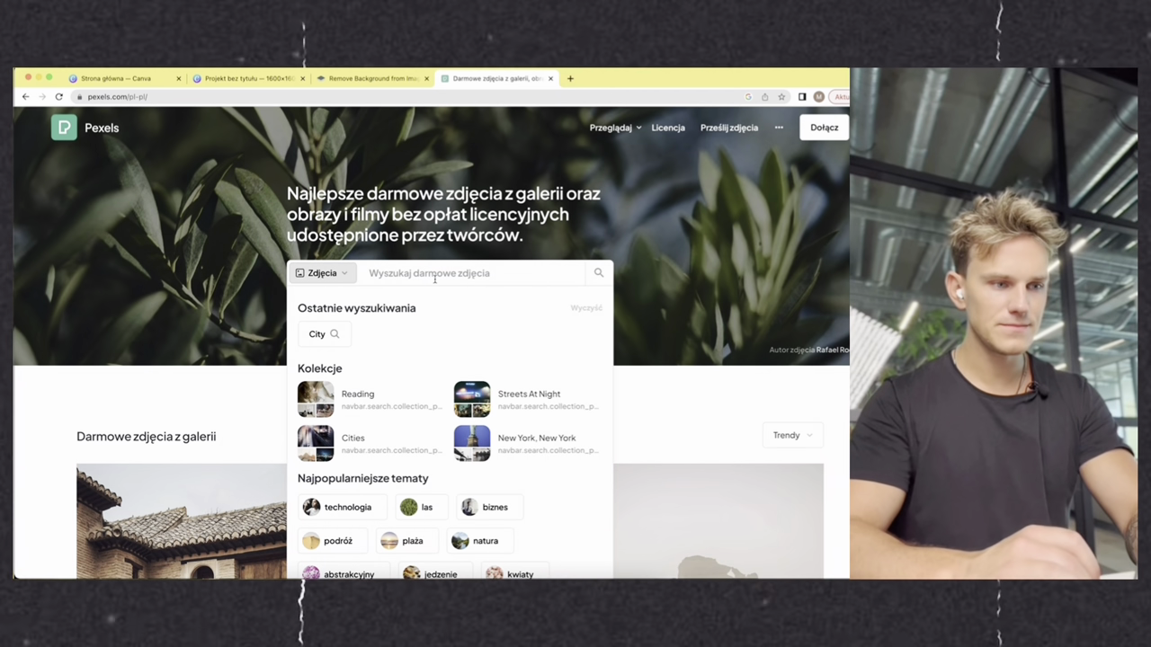
{"action": "type", "text": "city"}
{"action": "key", "text": "Return"}
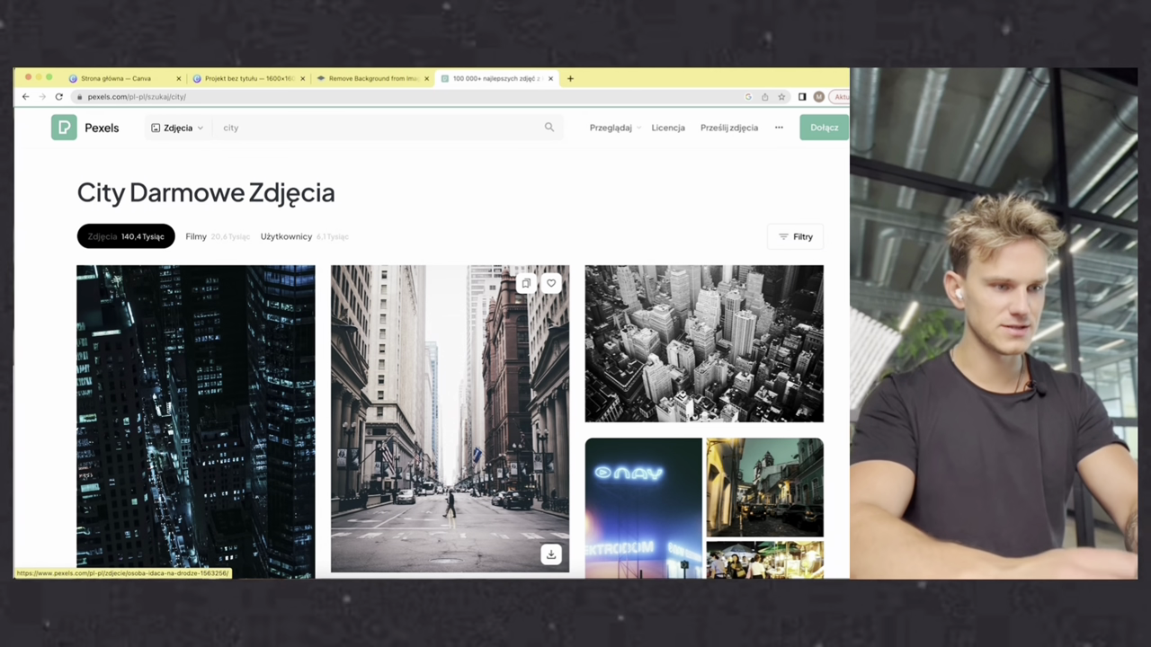
{"action": "scroll", "coordinate": [275, 415], "scroll_direction": "down", "scroll_amount": 15}
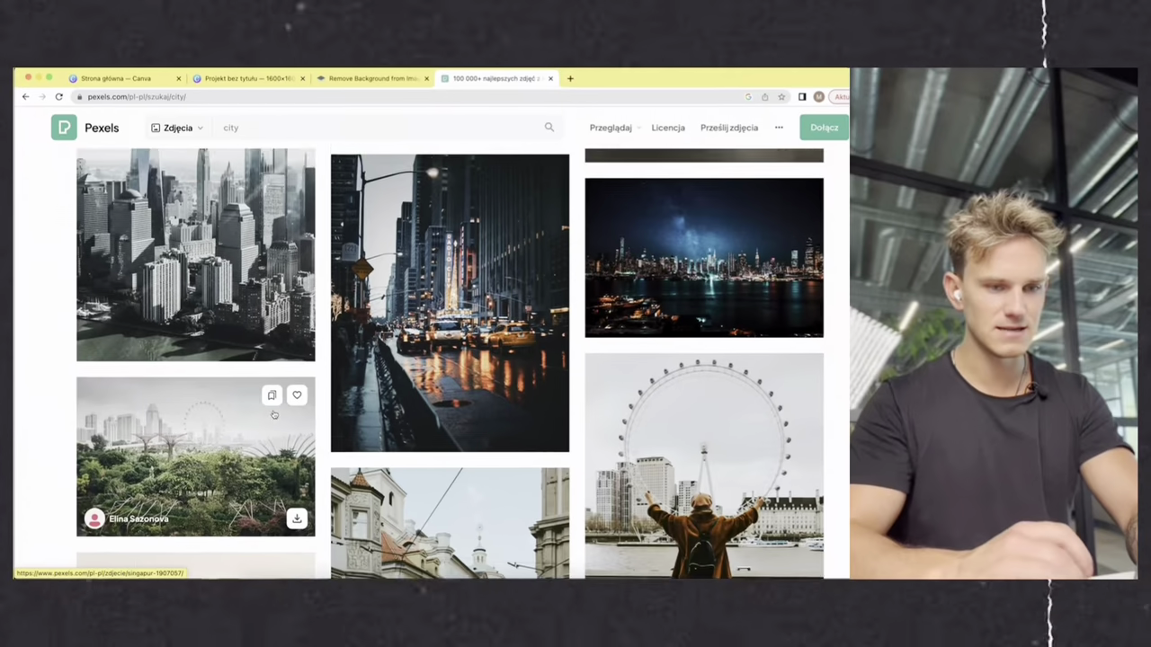
{"action": "scroll", "coordinate": [274, 414], "scroll_direction": "down", "scroll_amount": 15}
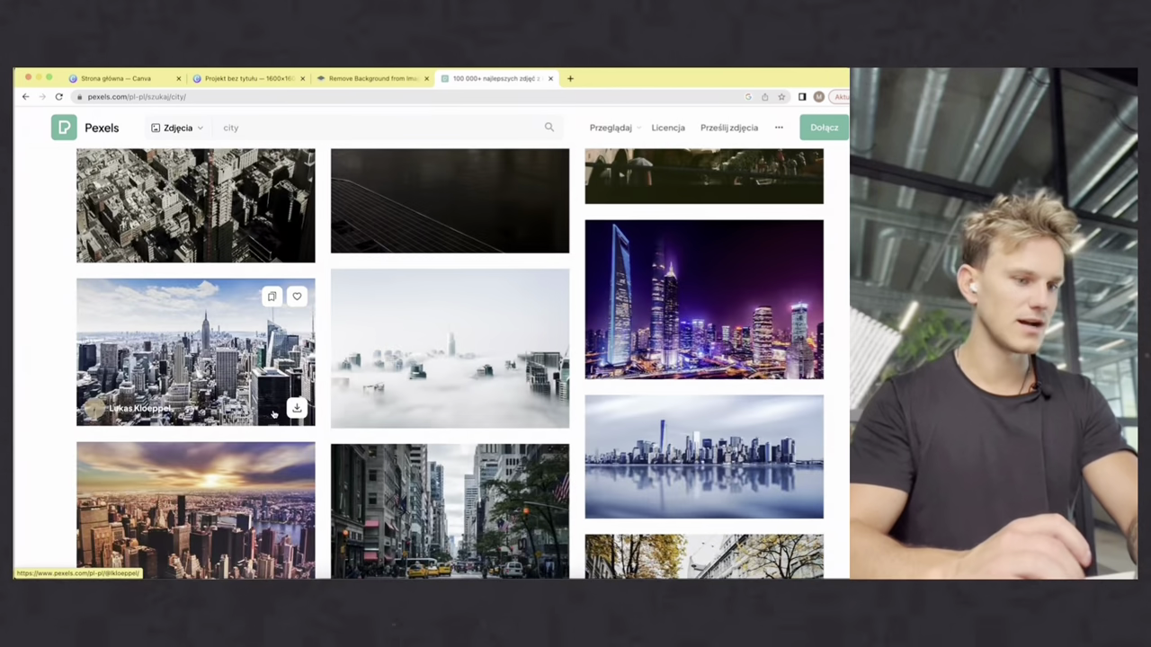
{"action": "scroll", "coordinate": [274, 414], "scroll_direction": "up", "scroll_amount": 20}
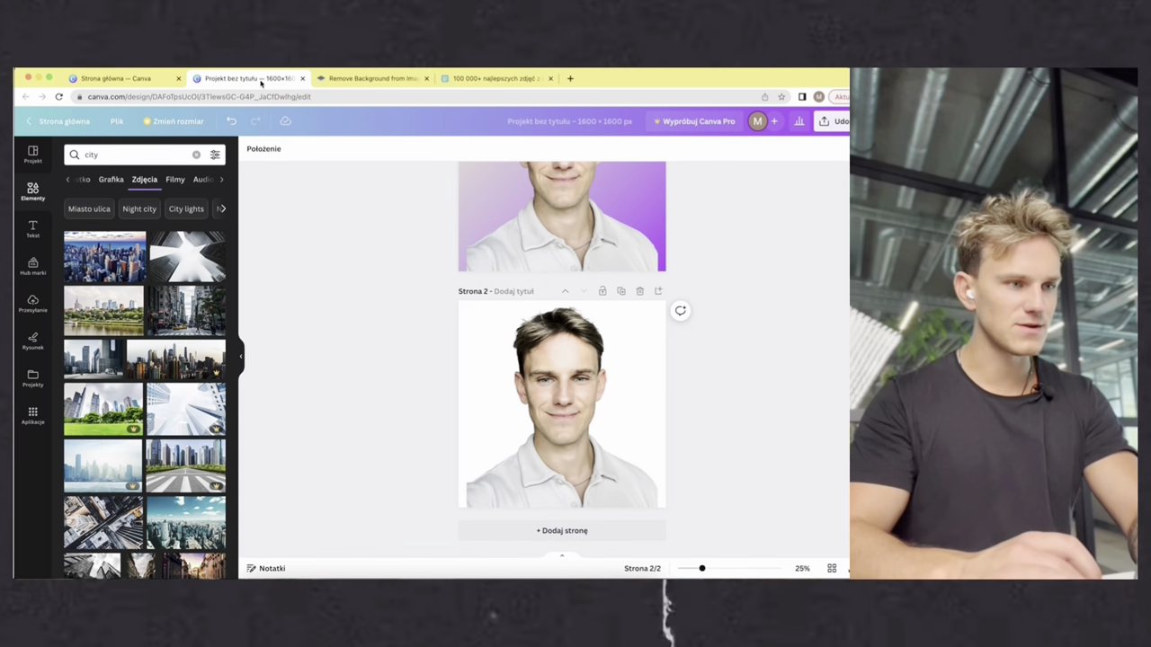
Return to the Canva project and add the already uploaded city skyline photo to page 2.
{"action": "left_click", "coordinate": [247, 78]}
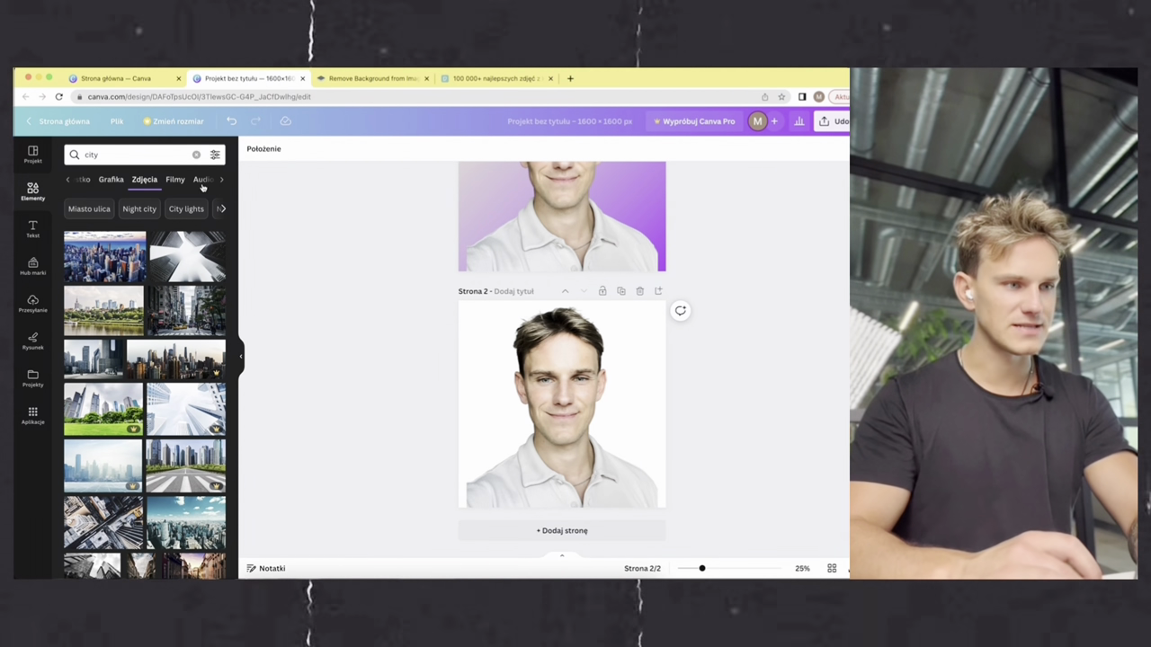
{"action": "left_click", "coordinate": [32, 155]}
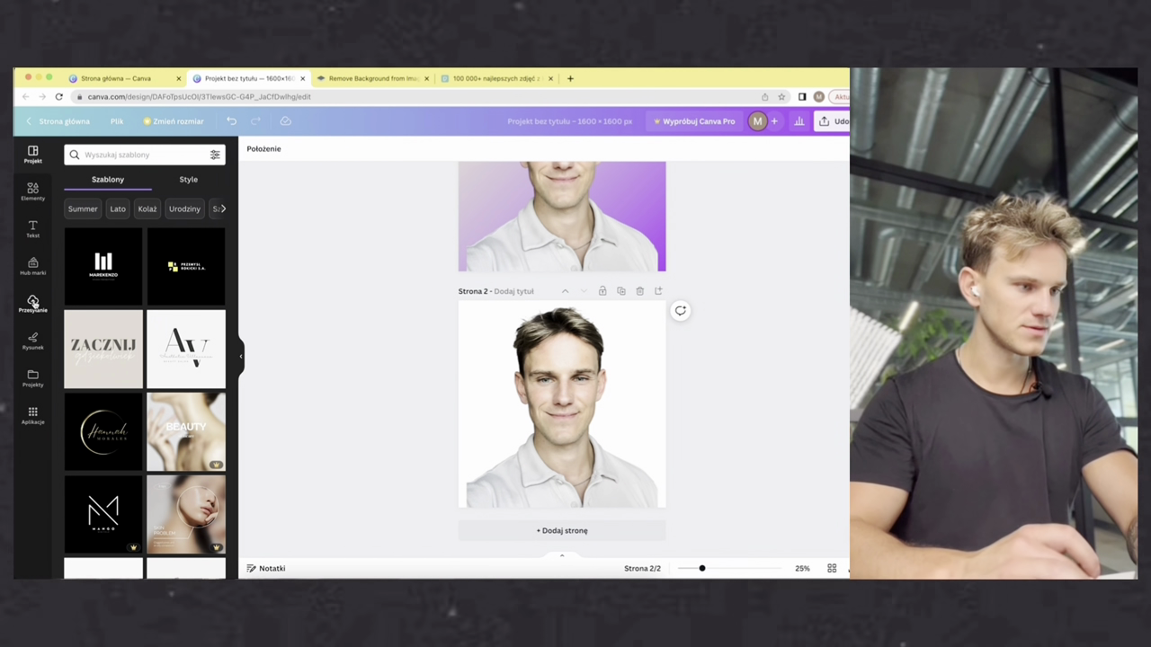
{"action": "left_click", "coordinate": [33, 304]}
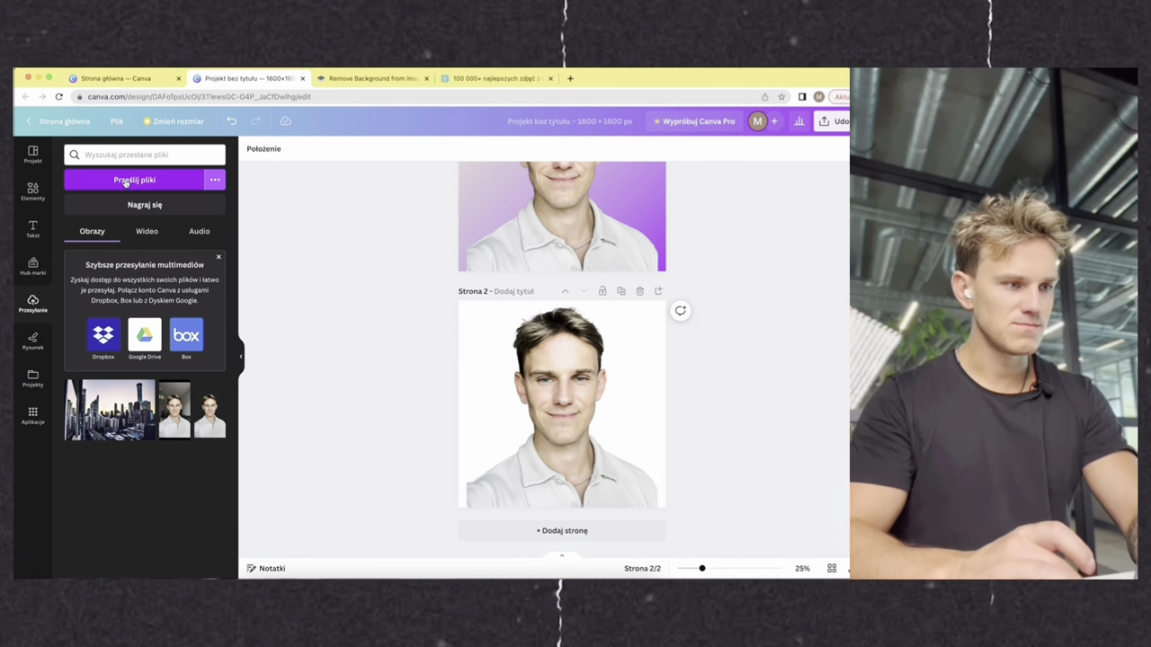
{"action": "left_click", "coordinate": [122, 181]}
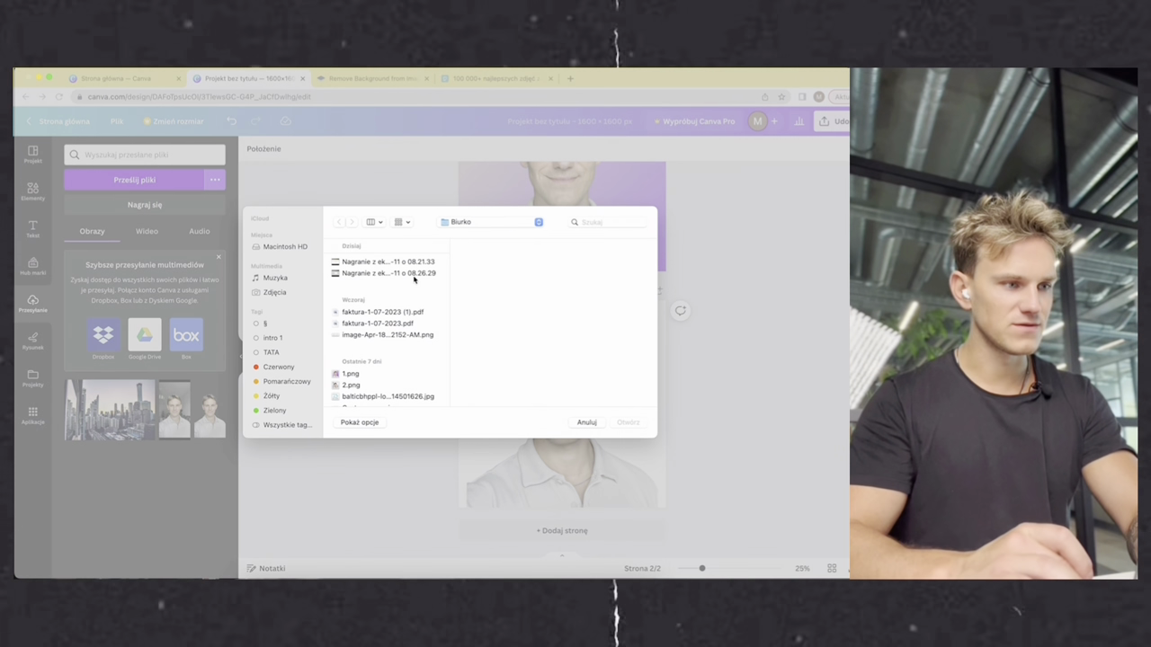
{"action": "left_click", "coordinate": [585, 422]}
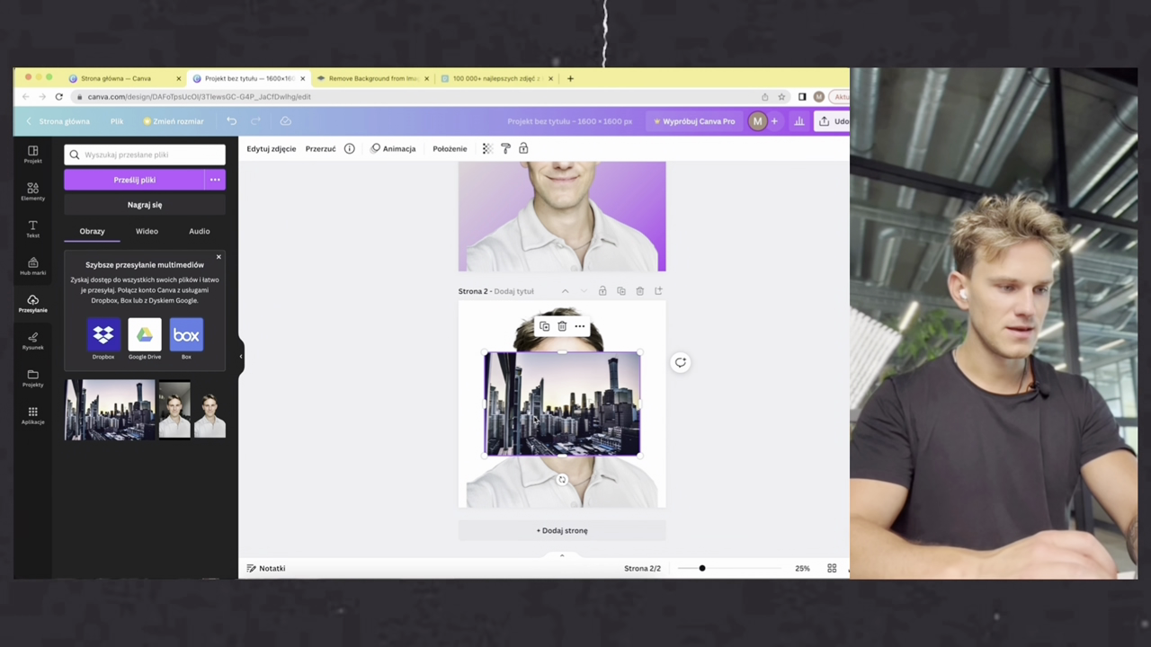
Enlarge the skyline photo to 2400 × 1600 px and shift it horizontally so it covers all of page 2.
{"action": "left_click_drag", "start_coordinate": [534, 416], "coordinate": [507, 364]}
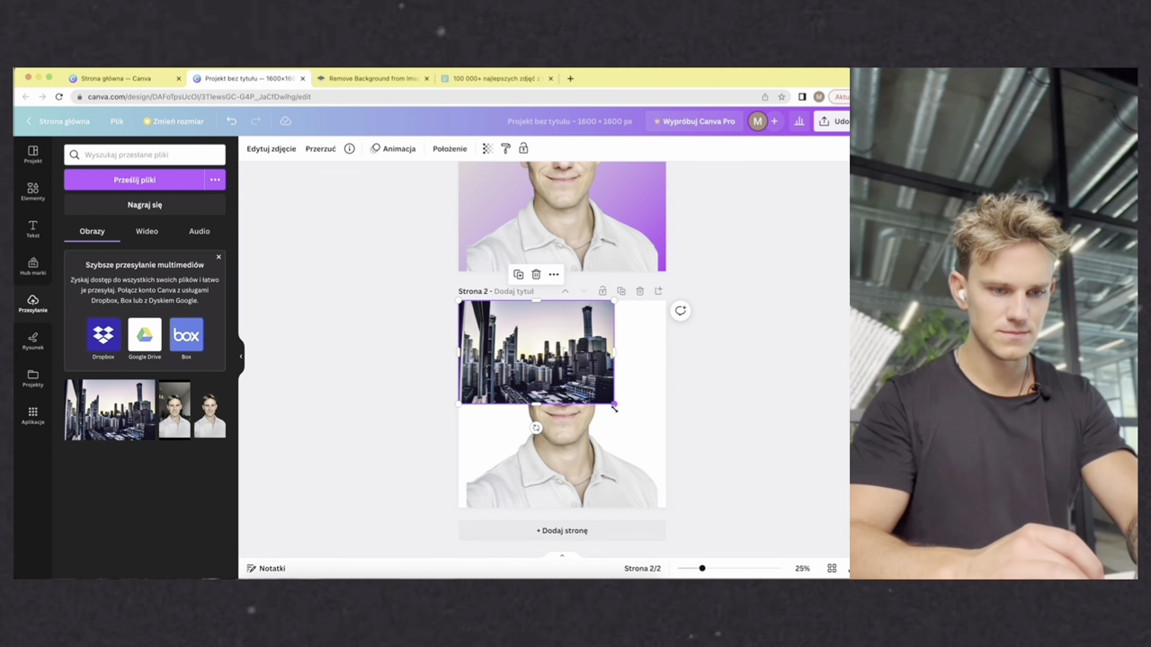
{"action": "left_click_drag", "start_coordinate": [602, 405], "coordinate": [753, 539]}
{"action": "left_click_drag", "start_coordinate": [560, 453], "coordinate": [513, 452]}
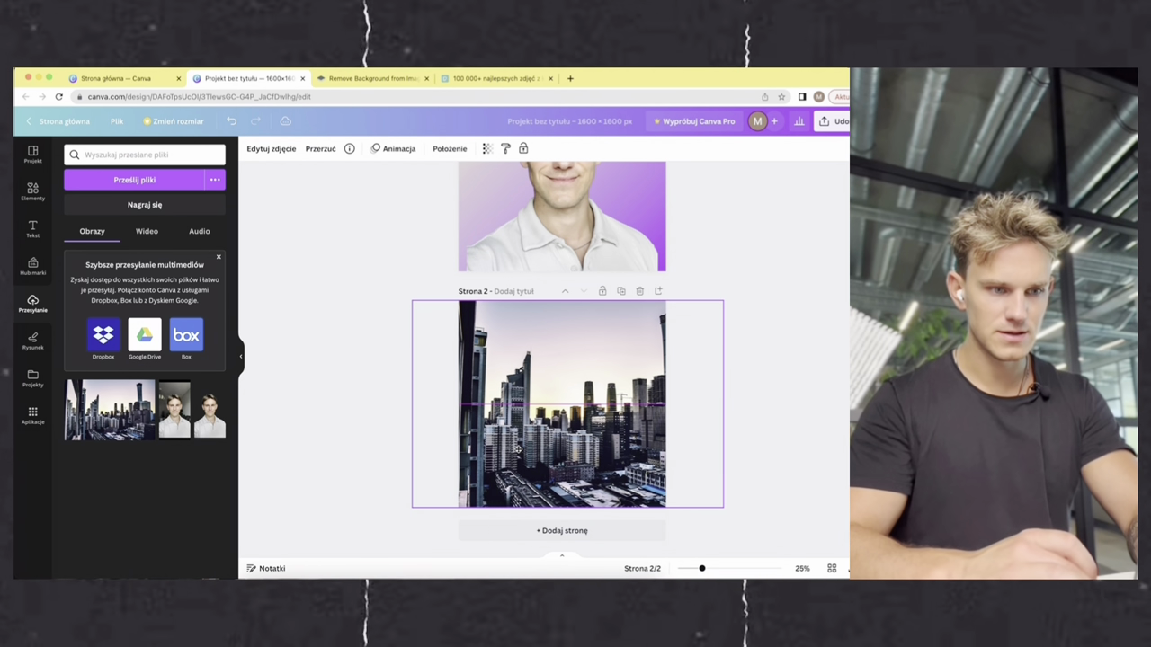
{"action": "left_click", "coordinate": [380, 380]}
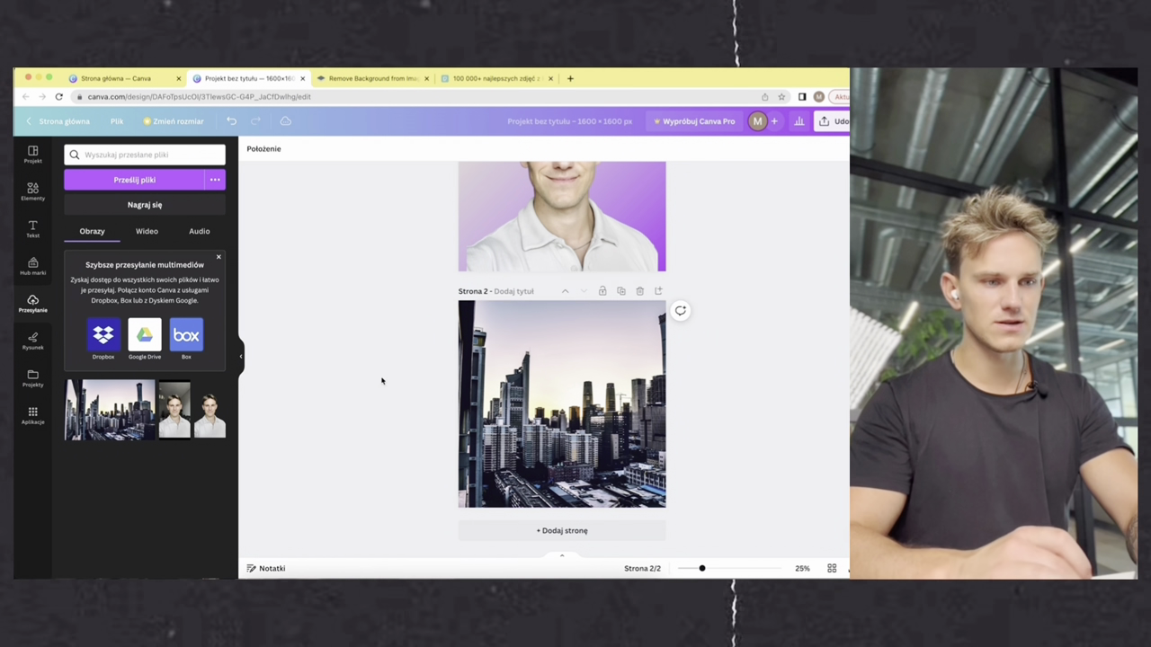
Send the skyline photo on page 2 backward so it sits behind the portrait.
{"action": "left_click", "coordinate": [561, 341]}
{"action": "left_click", "coordinate": [438, 150]}
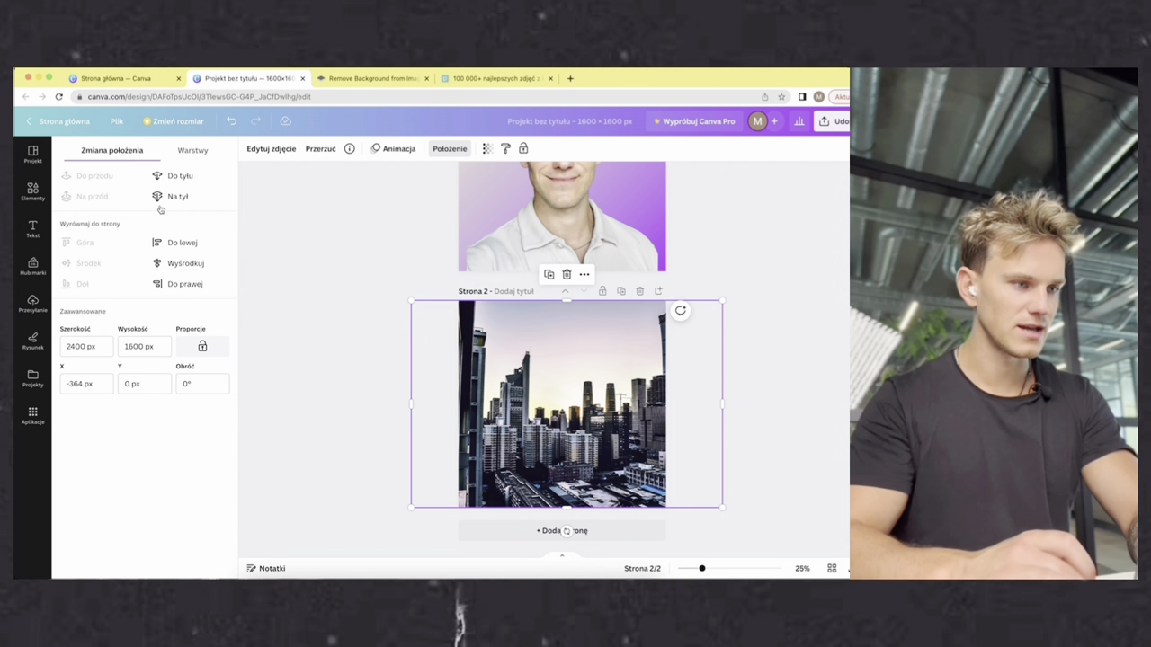
{"action": "left_click", "coordinate": [178, 175]}
{"action": "key", "text": "Escape"}
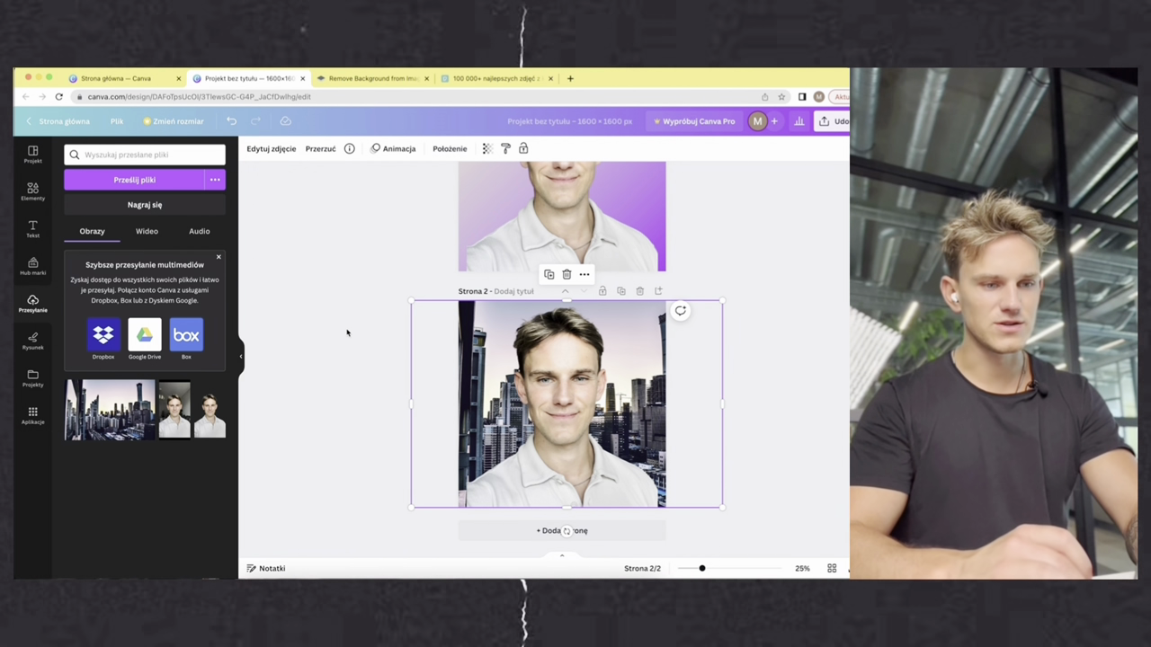
{"action": "left_click", "coordinate": [362, 385]}
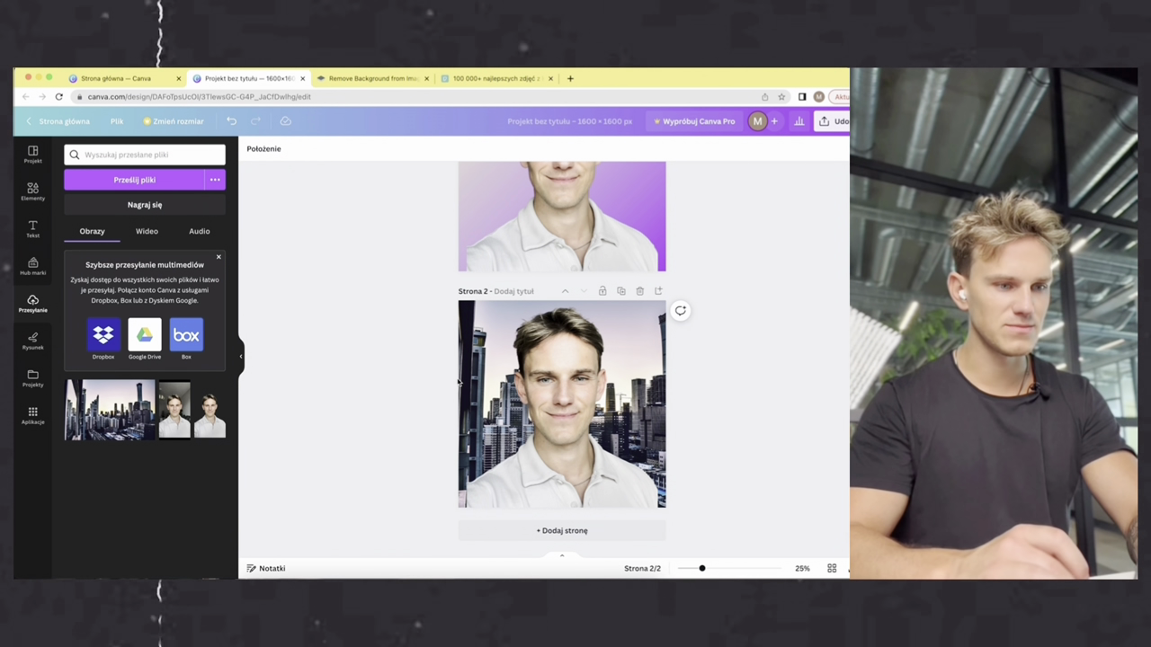
Lower the opacity of the skyline photo behind the portrait to about half.
{"action": "left_click", "coordinate": [471, 355]}
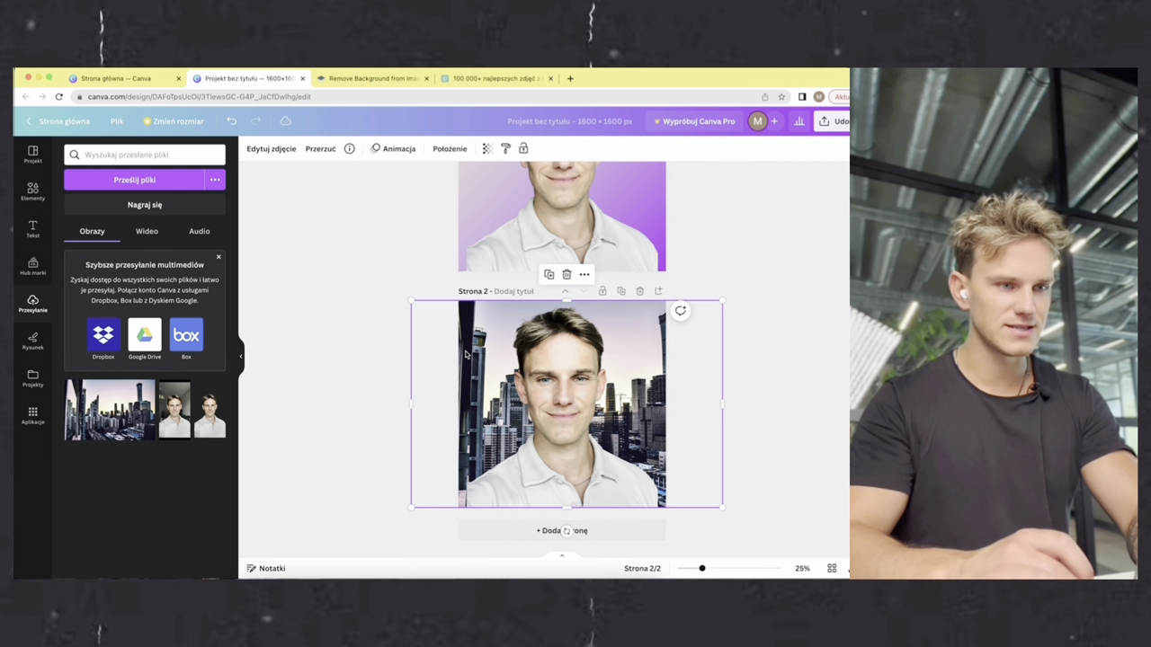
{"action": "left_click", "coordinate": [486, 149]}
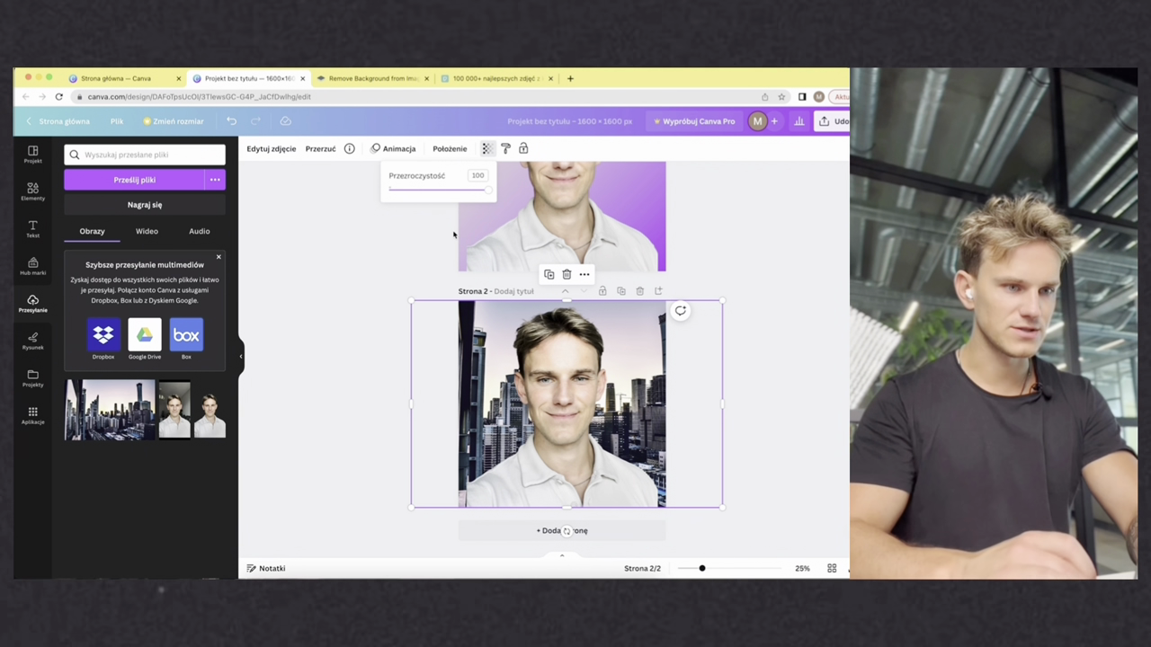
{"action": "left_click_drag", "start_coordinate": [488, 193], "coordinate": [436, 201]}
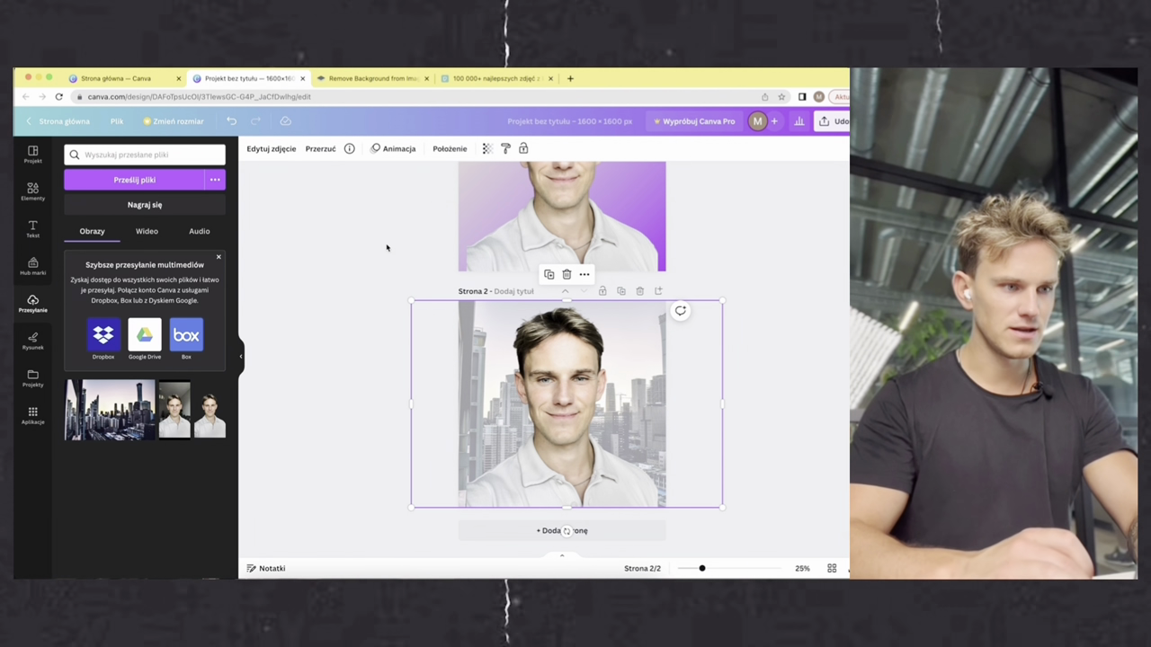
Apply the blur effect to the skyline background photo and set its contrast to -10.
{"action": "left_click", "coordinate": [261, 149]}
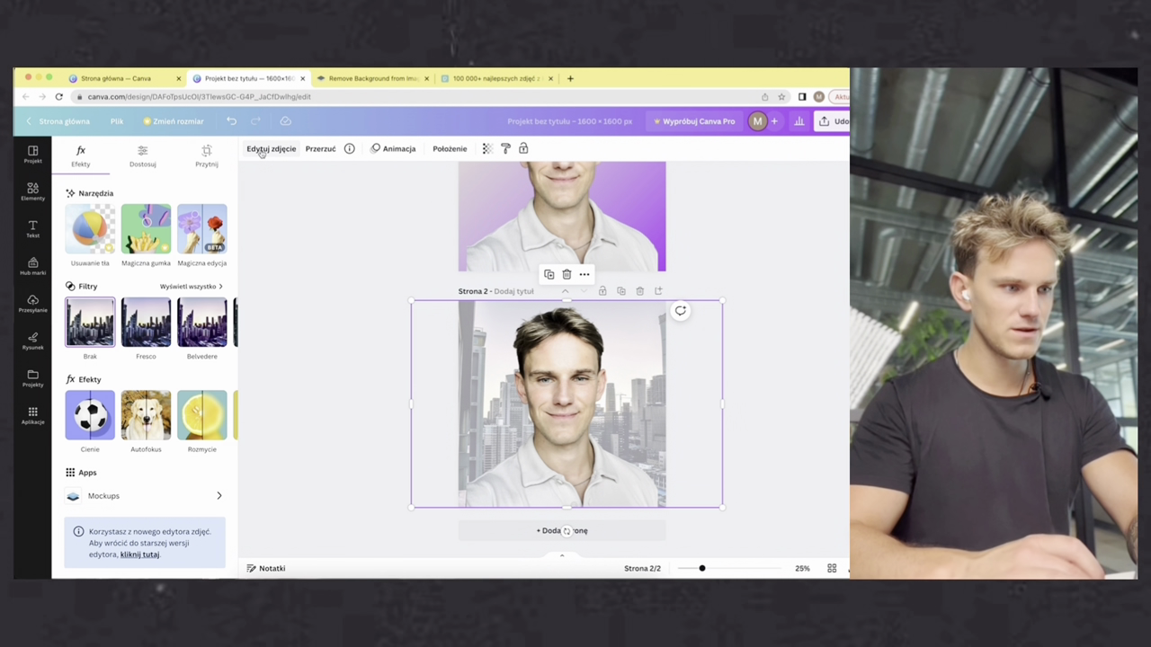
{"action": "left_click", "coordinate": [190, 416]}
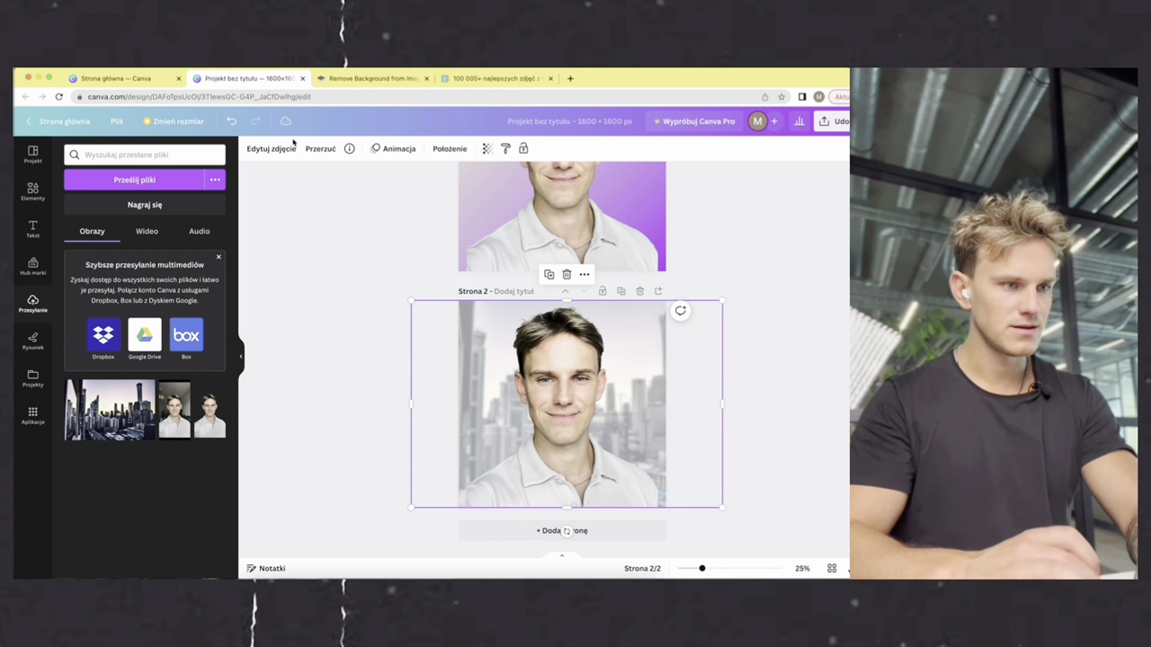
{"action": "left_click", "coordinate": [268, 149]}
{"action": "left_click", "coordinate": [142, 155]}
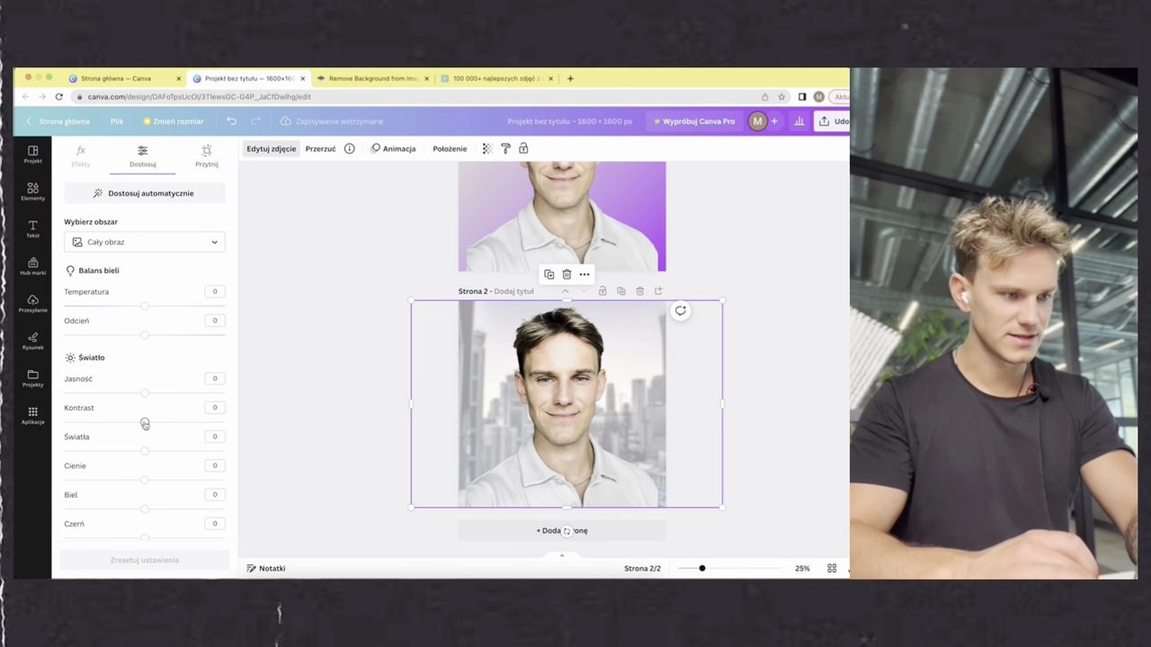
{"action": "left_click_drag", "start_coordinate": [142, 423], "coordinate": [137, 424]}
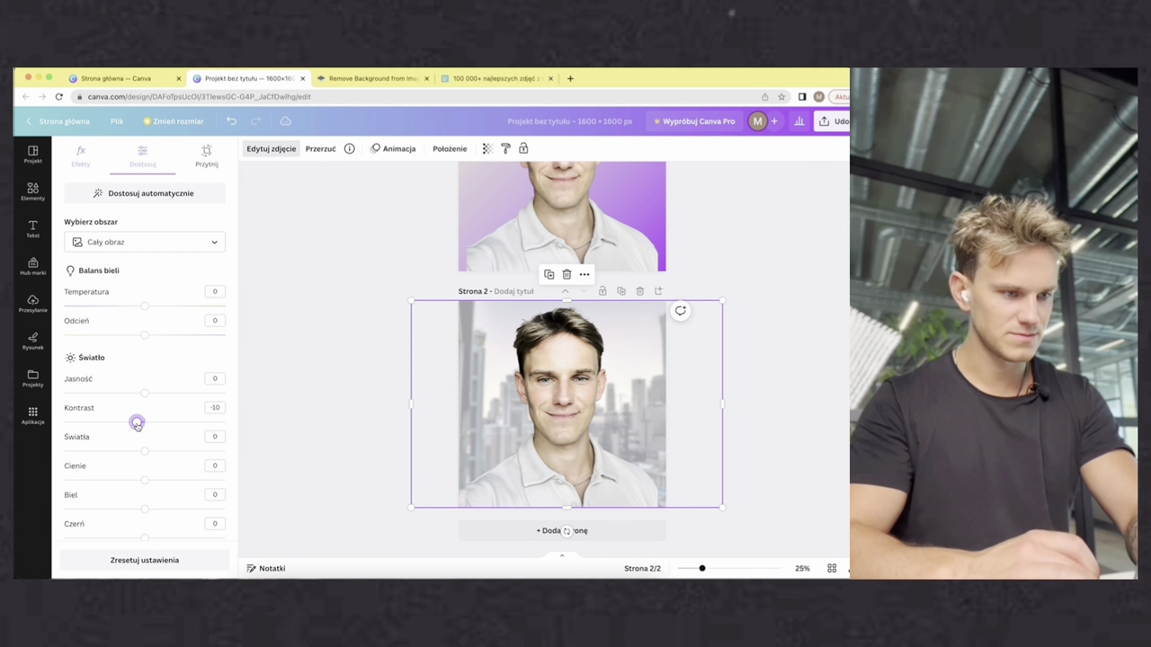
{"action": "left_click", "coordinate": [278, 408]}
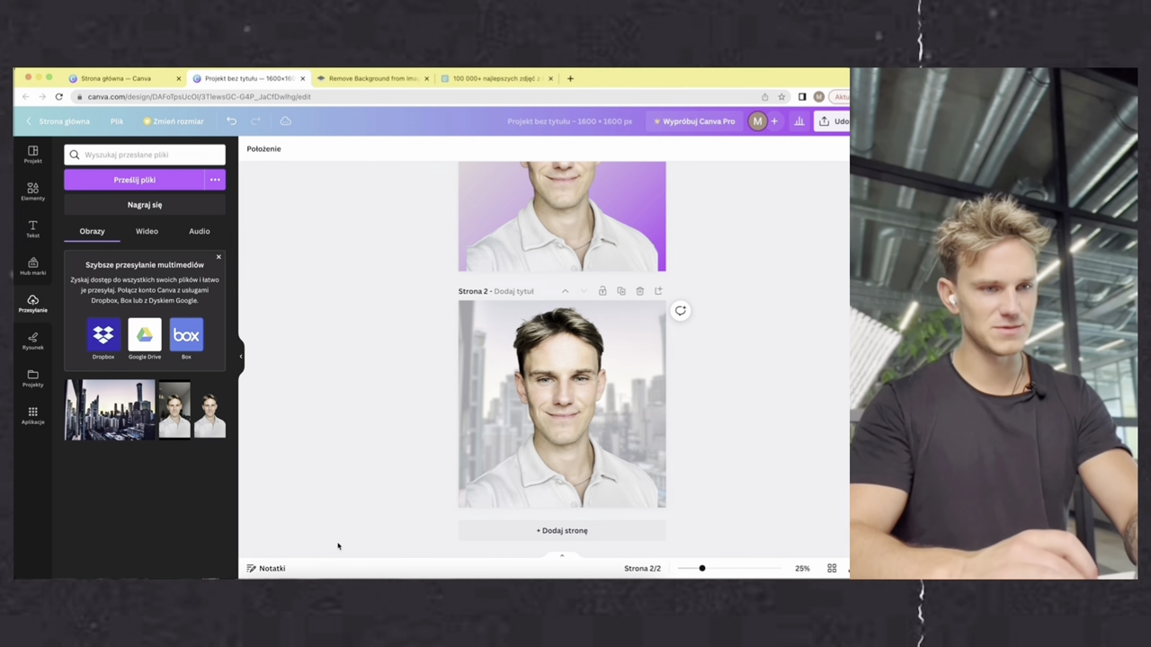
{"action": "scroll", "coordinate": [362, 450], "scroll_direction": "up", "scroll_amount": 3}
{"action": "scroll", "coordinate": [362, 449], "scroll_direction": "down", "scroll_amount": 3}
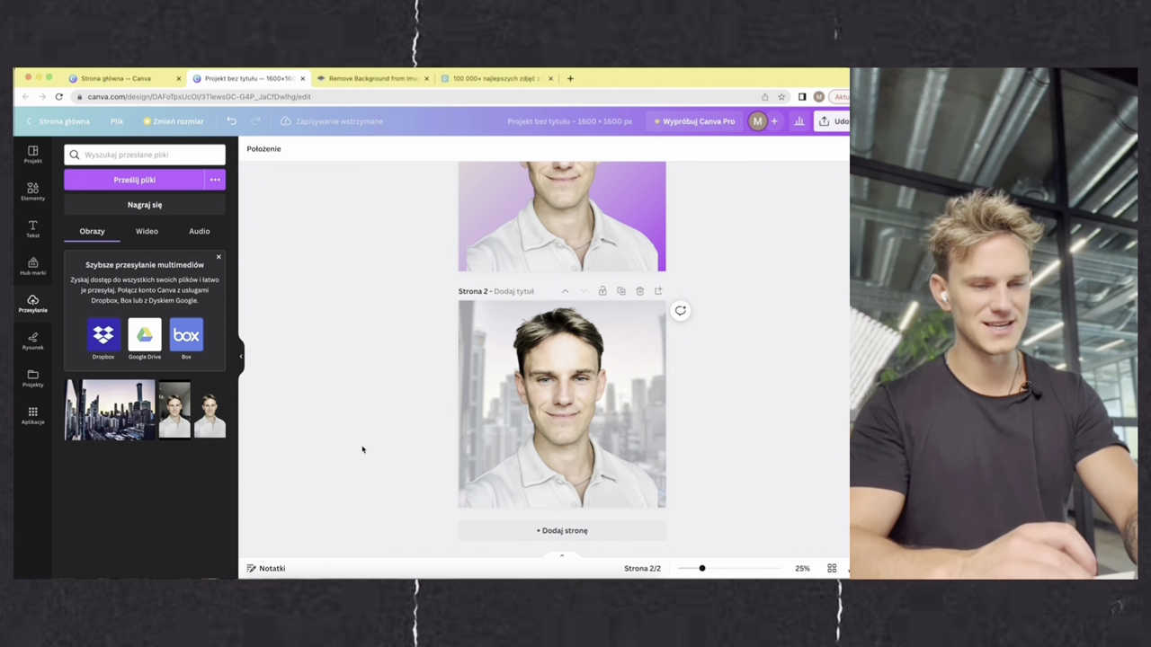
{"action": "scroll", "coordinate": [351, 521], "scroll_direction": "up", "scroll_amount": 3}
{"action": "scroll", "coordinate": [351, 522], "scroll_direction": "down", "scroll_amount": 3}
{"action": "scroll", "coordinate": [351, 522], "scroll_direction": "up", "scroll_amount": 3}
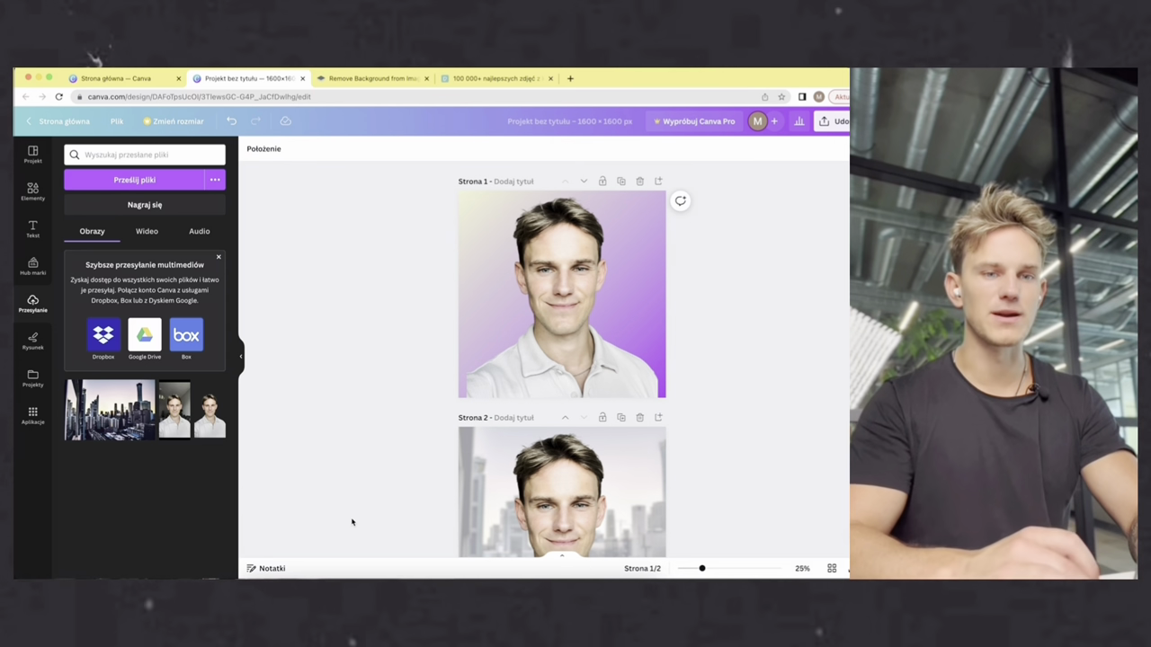
Download both pages of the profile picture project as PNG images at 1600 × 1600 px.
{"action": "left_click", "coordinate": [831, 120]}
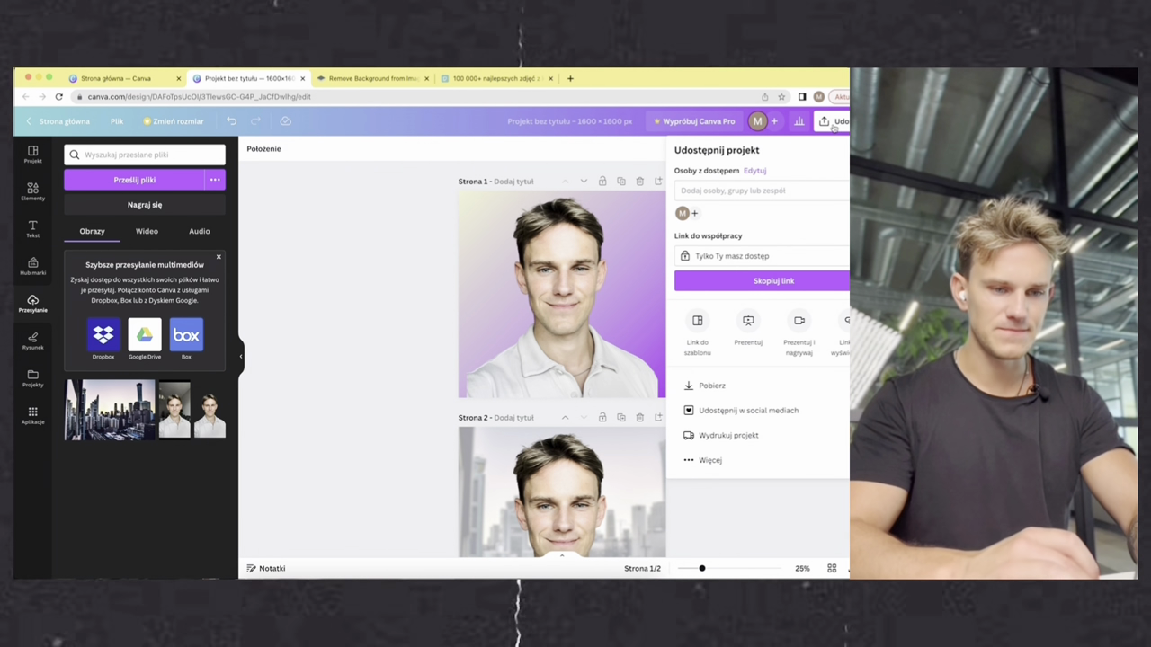
{"action": "left_click", "coordinate": [732, 393]}
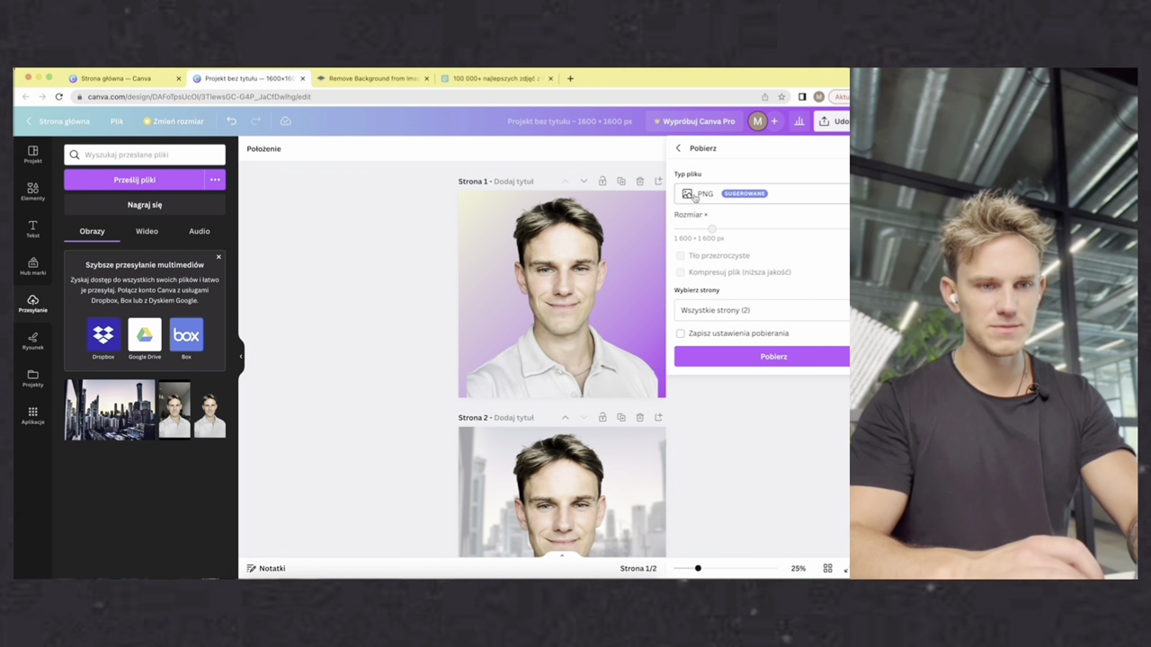
{"action": "left_click", "coordinate": [755, 357]}
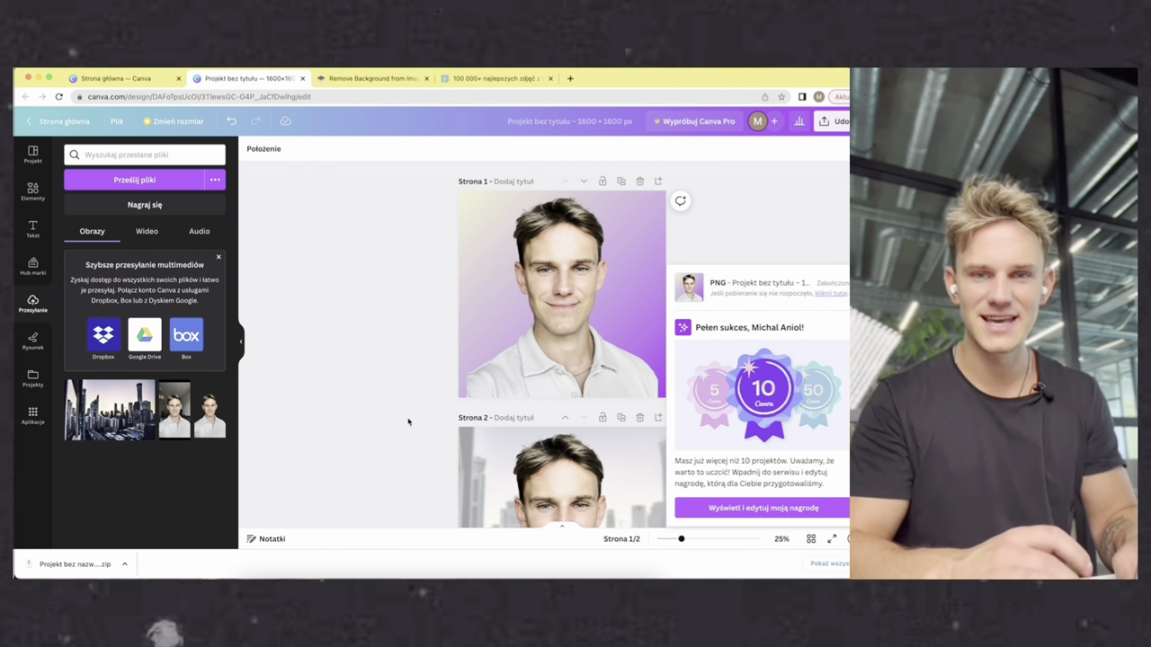
Return to the Canva home page, search the new-project formats for "tło linkedin" and create a "Zdjęcie tła na LinkedIn" design.
{"action": "left_click", "coordinate": [133, 80]}
{"action": "left_click", "coordinate": [740, 463]}
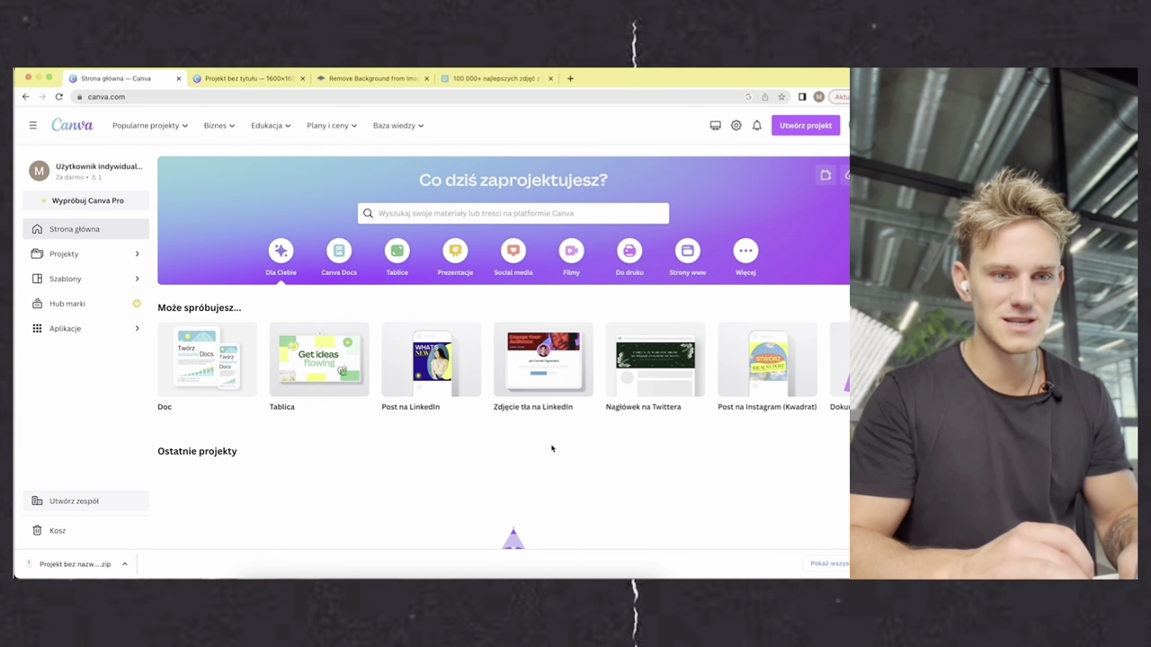
{"action": "left_click", "coordinate": [804, 127]}
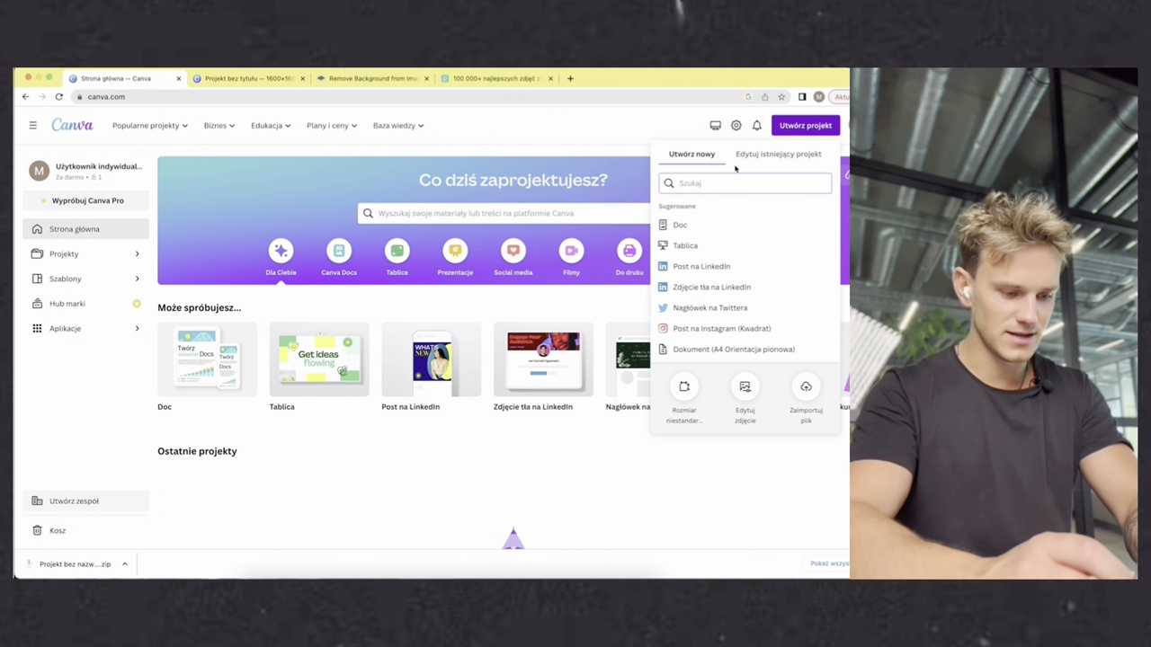
{"action": "type", "text": "tło linkedin"}
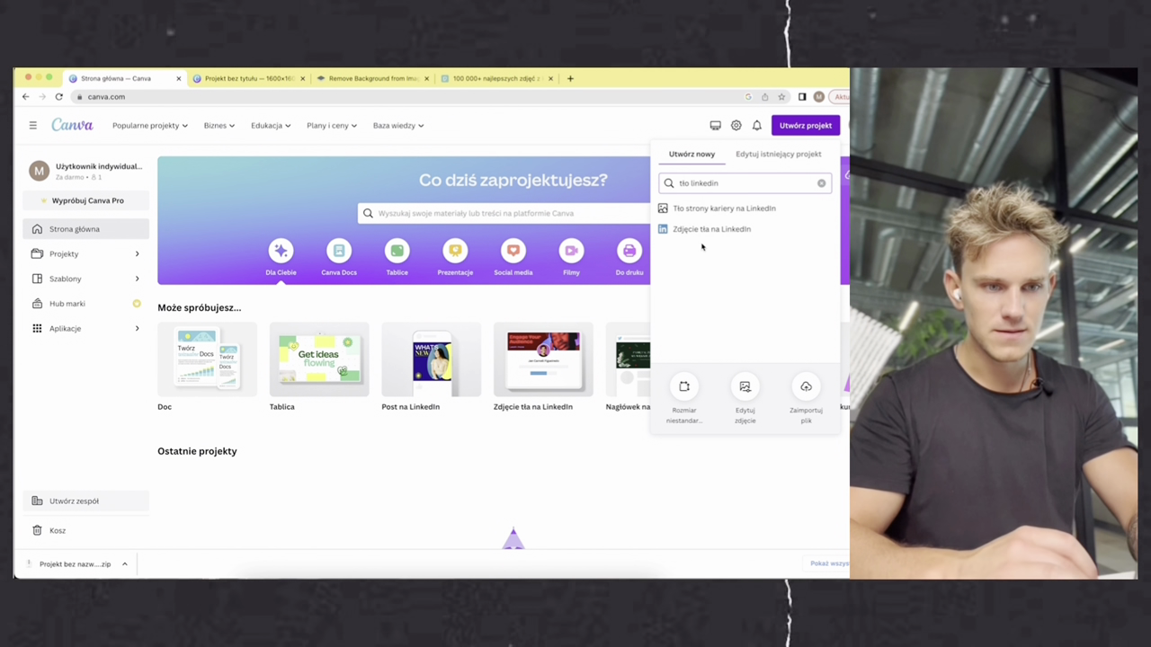
{"action": "left_click", "coordinate": [761, 232]}
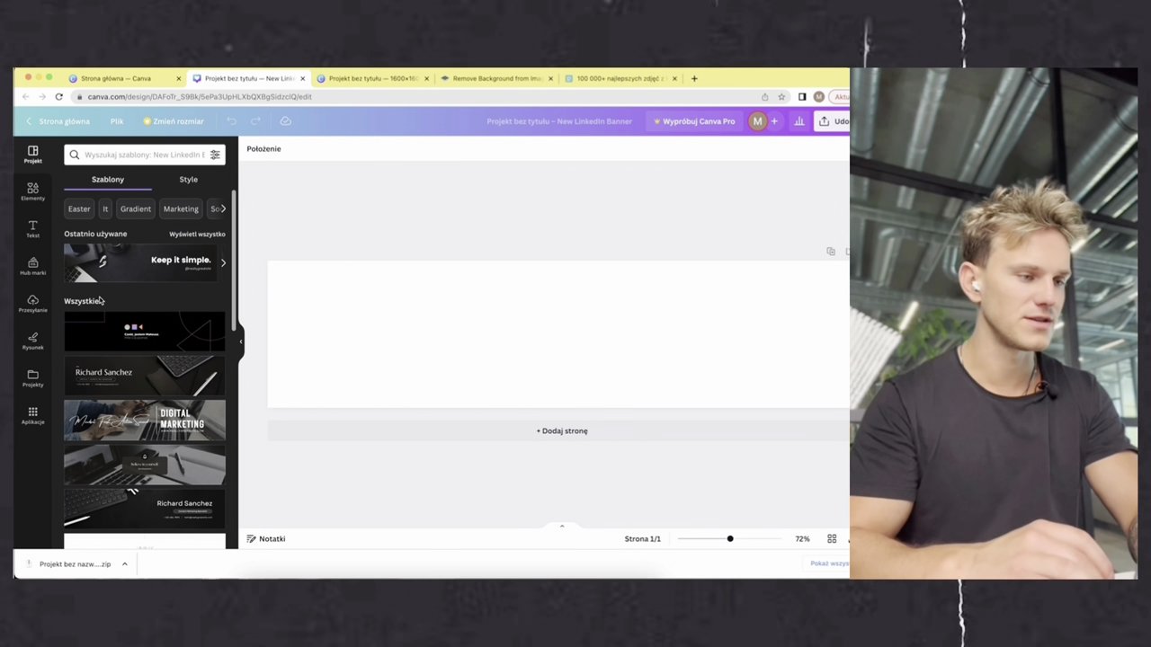
Browse the LinkedIn banner templates and apply the recently used dark "Keep it simple." template to the blank banner.
{"action": "scroll", "coordinate": [100, 382], "scroll_direction": "down", "scroll_amount": 15}
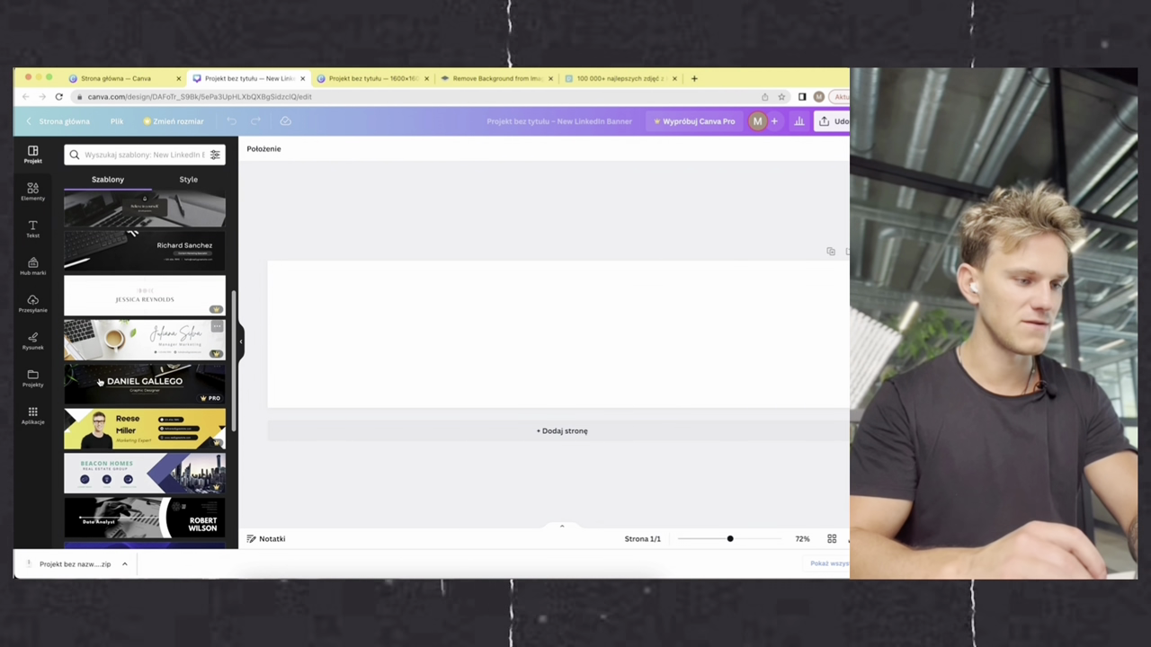
{"action": "scroll", "coordinate": [99, 382], "scroll_direction": "down", "scroll_amount": 10}
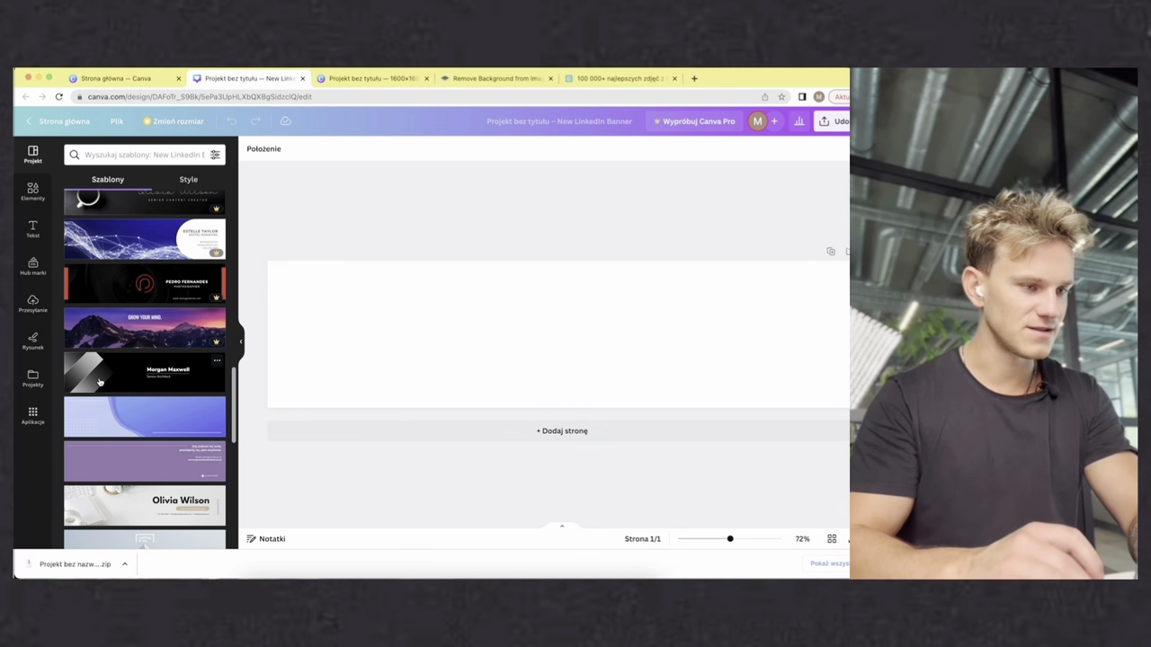
{"action": "scroll", "coordinate": [99, 382], "scroll_direction": "up", "scroll_amount": 20}
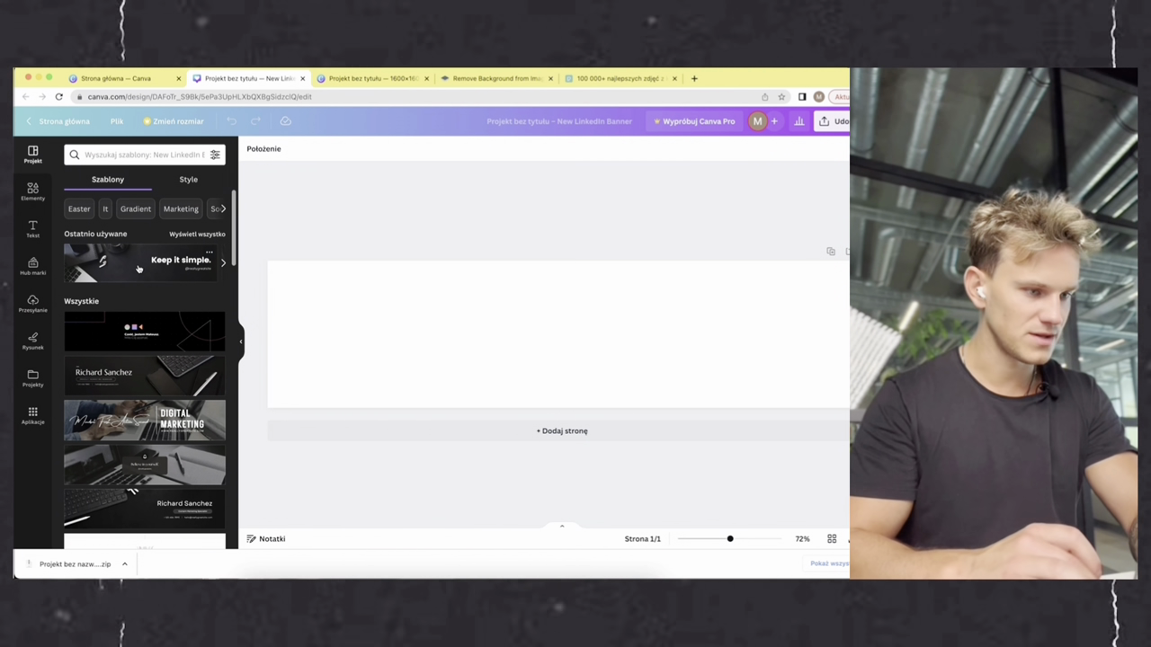
{"action": "left_click", "coordinate": [139, 265]}
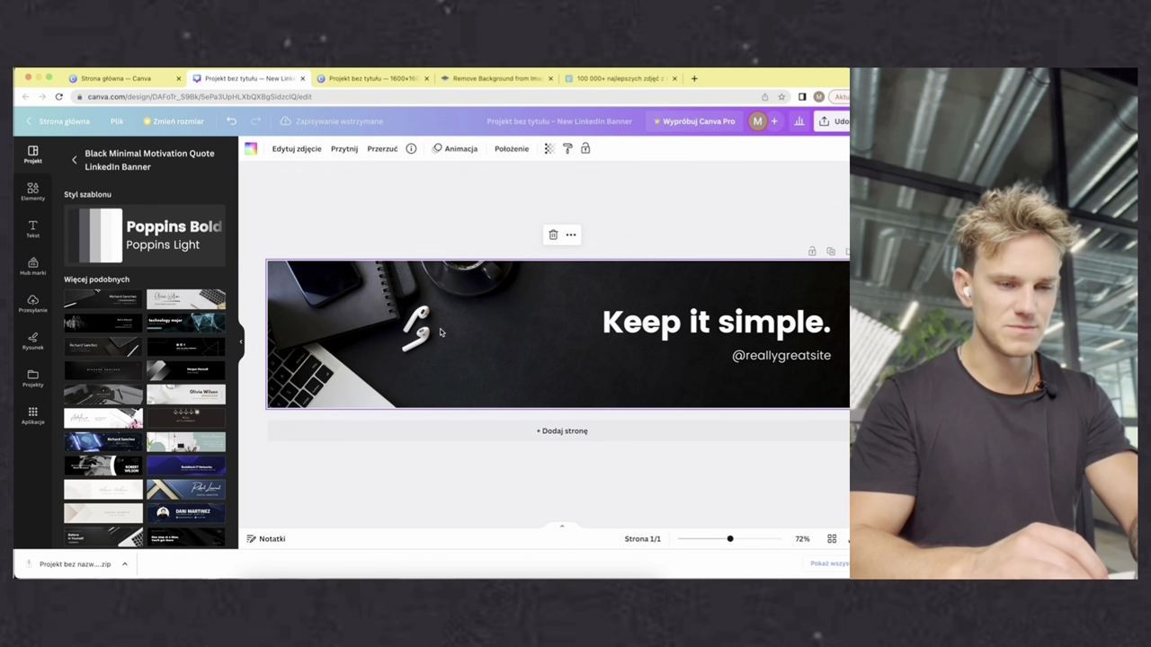
Replace the banner headline "Keep it simple." with text beginning "customer se".
{"action": "left_click", "coordinate": [624, 331]}
{"action": "double_click", "coordinate": [624, 331]}
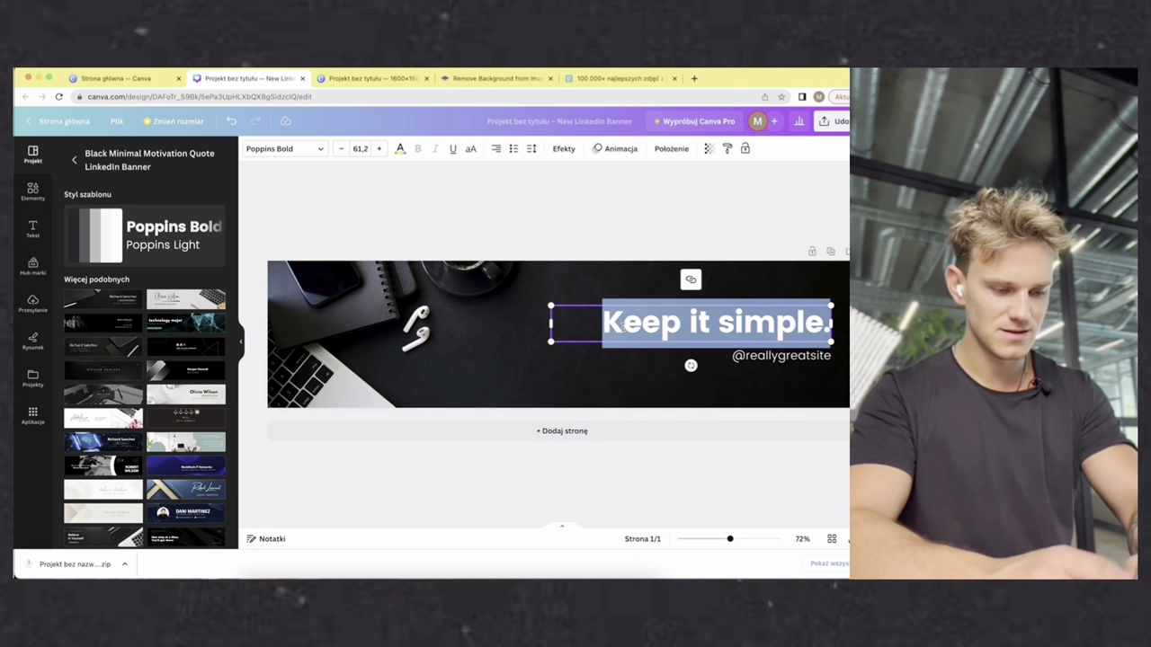
{"action": "type", "text": "customer se"}
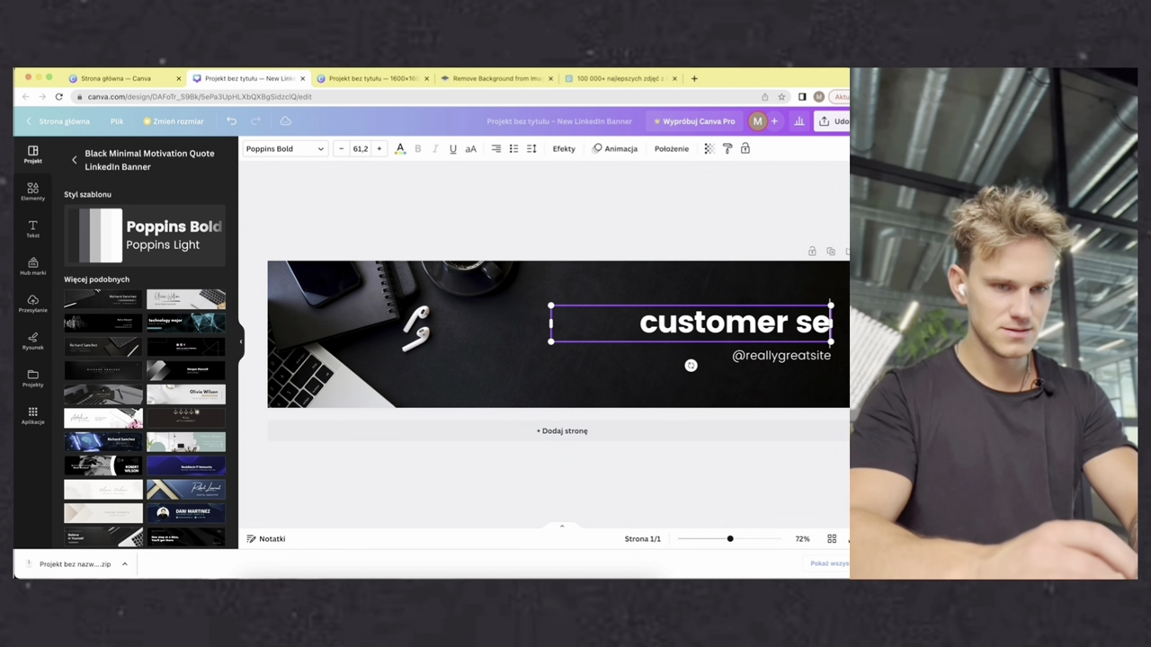